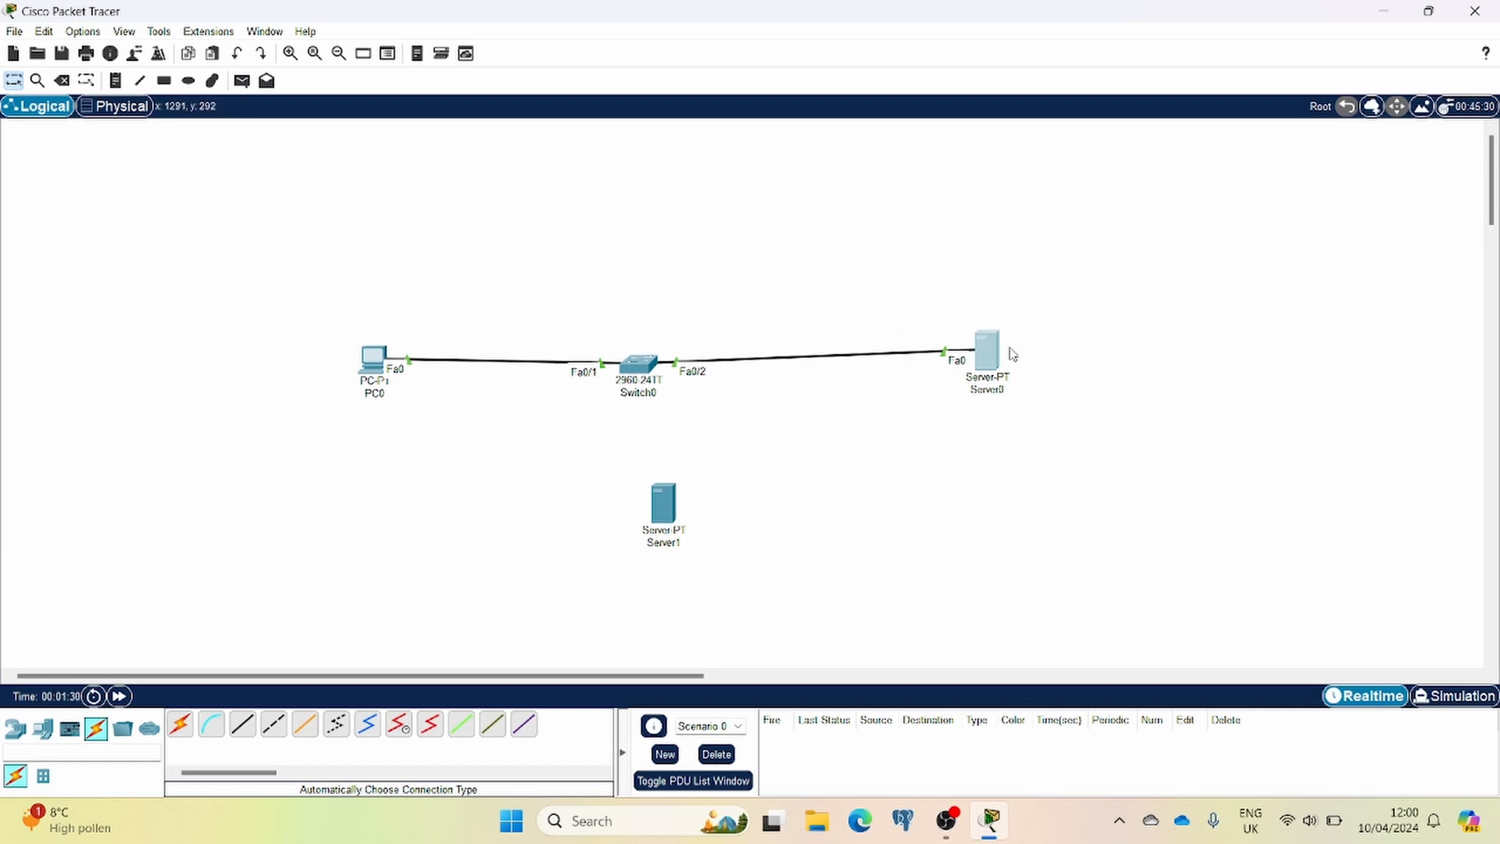
# Move Server1 to a spot directly below Switch0 in the topology.
pyautogui.moveTo(677, 512); pyautogui.dragTo(642, 552)
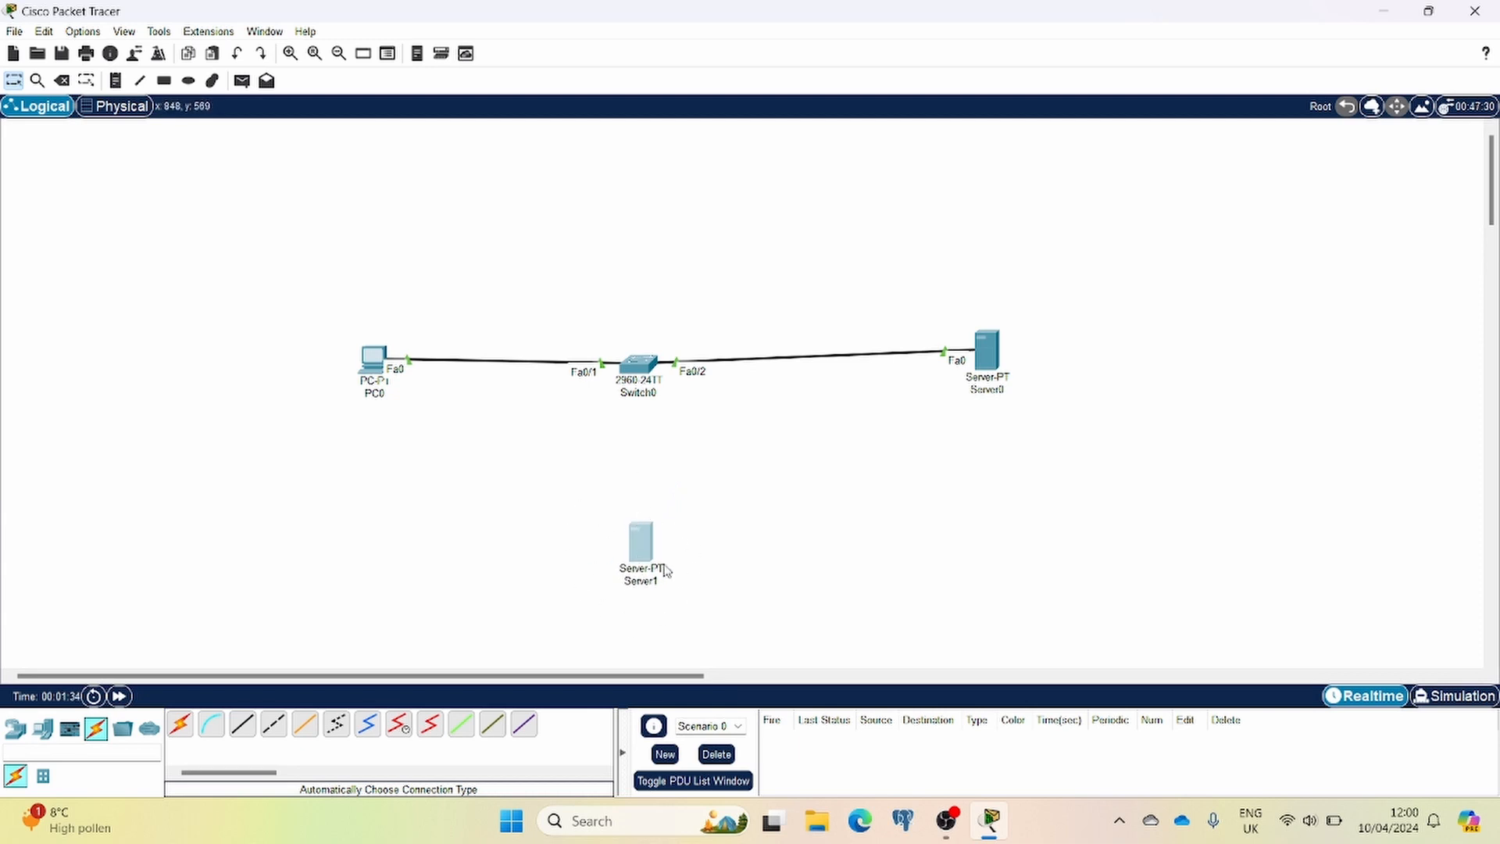
pyautogui.moveTo(648, 549)
# Give Server0 the static IPv4 address 192.168.1.1 with subnet mask 255.255.255.0.
pyautogui.moveTo(988, 365)
pyautogui.click(987, 352)
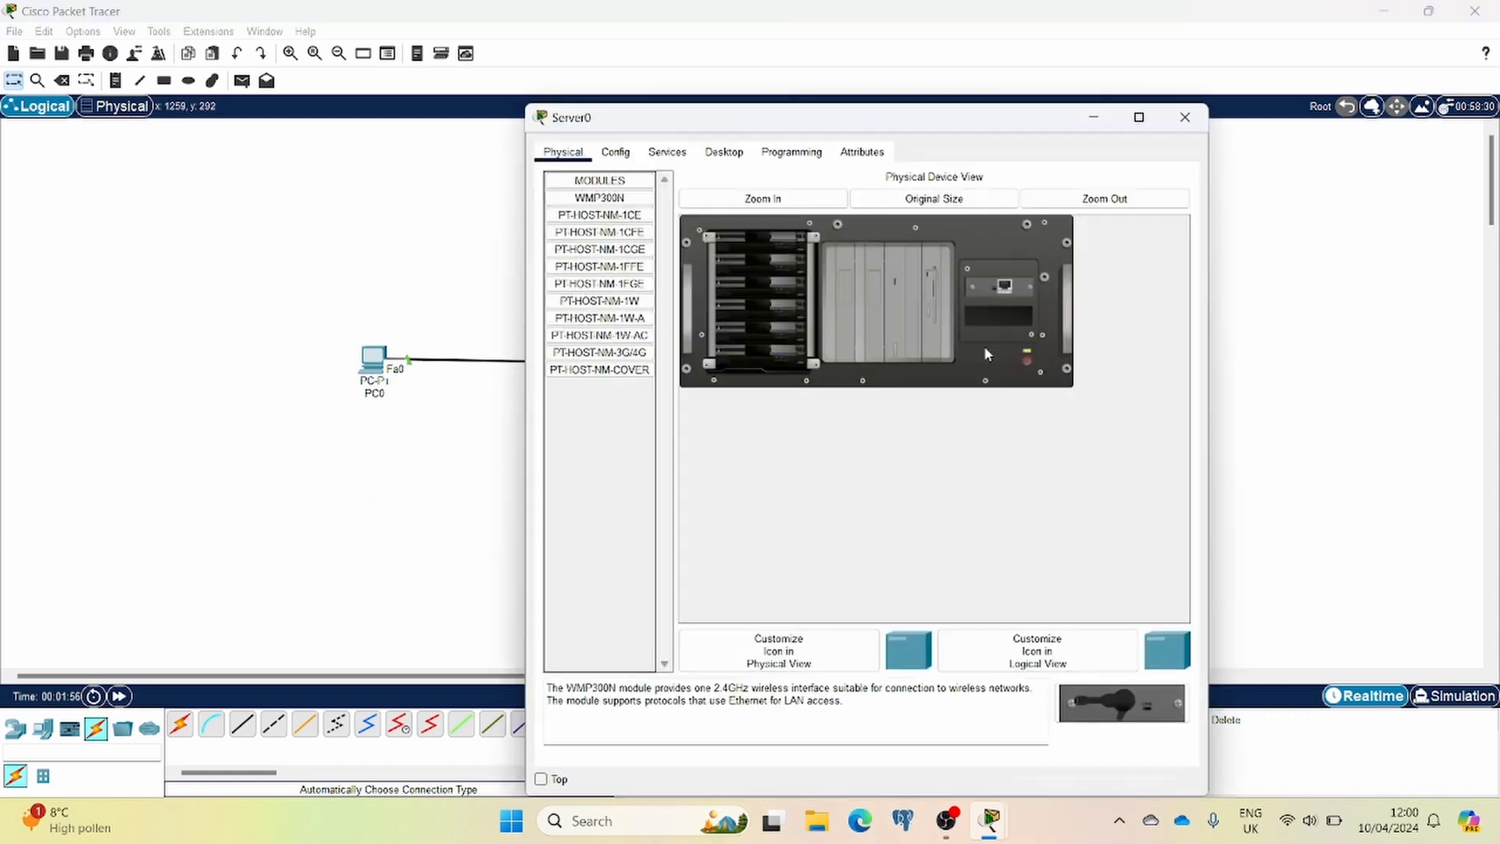
pyautogui.click(722, 160)
pyautogui.click(630, 247)
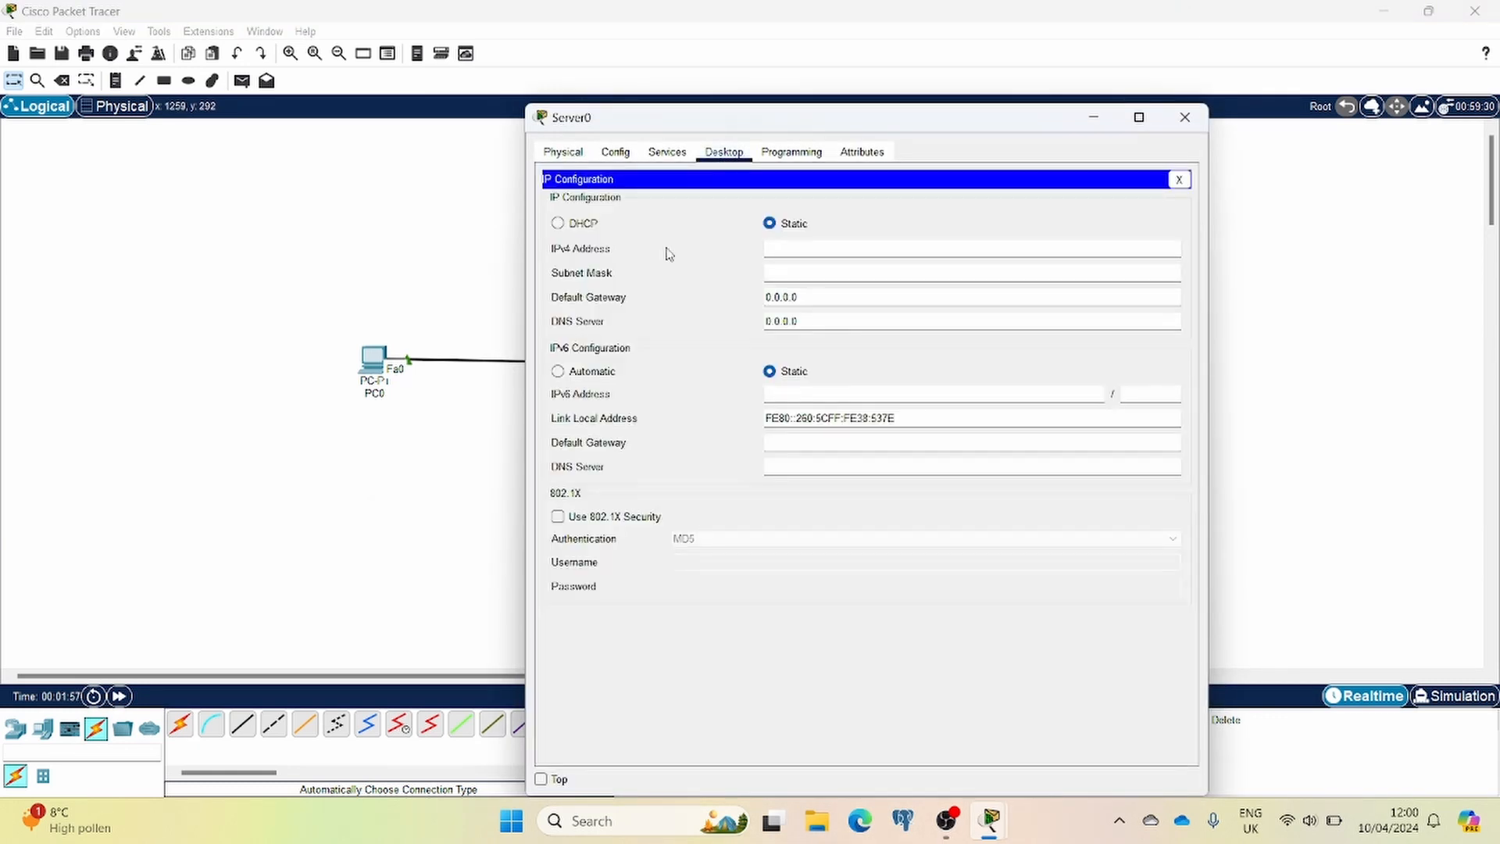
pyautogui.click(802, 244)
pyautogui.write('192.168.1.1')
pyautogui.press('Tab')
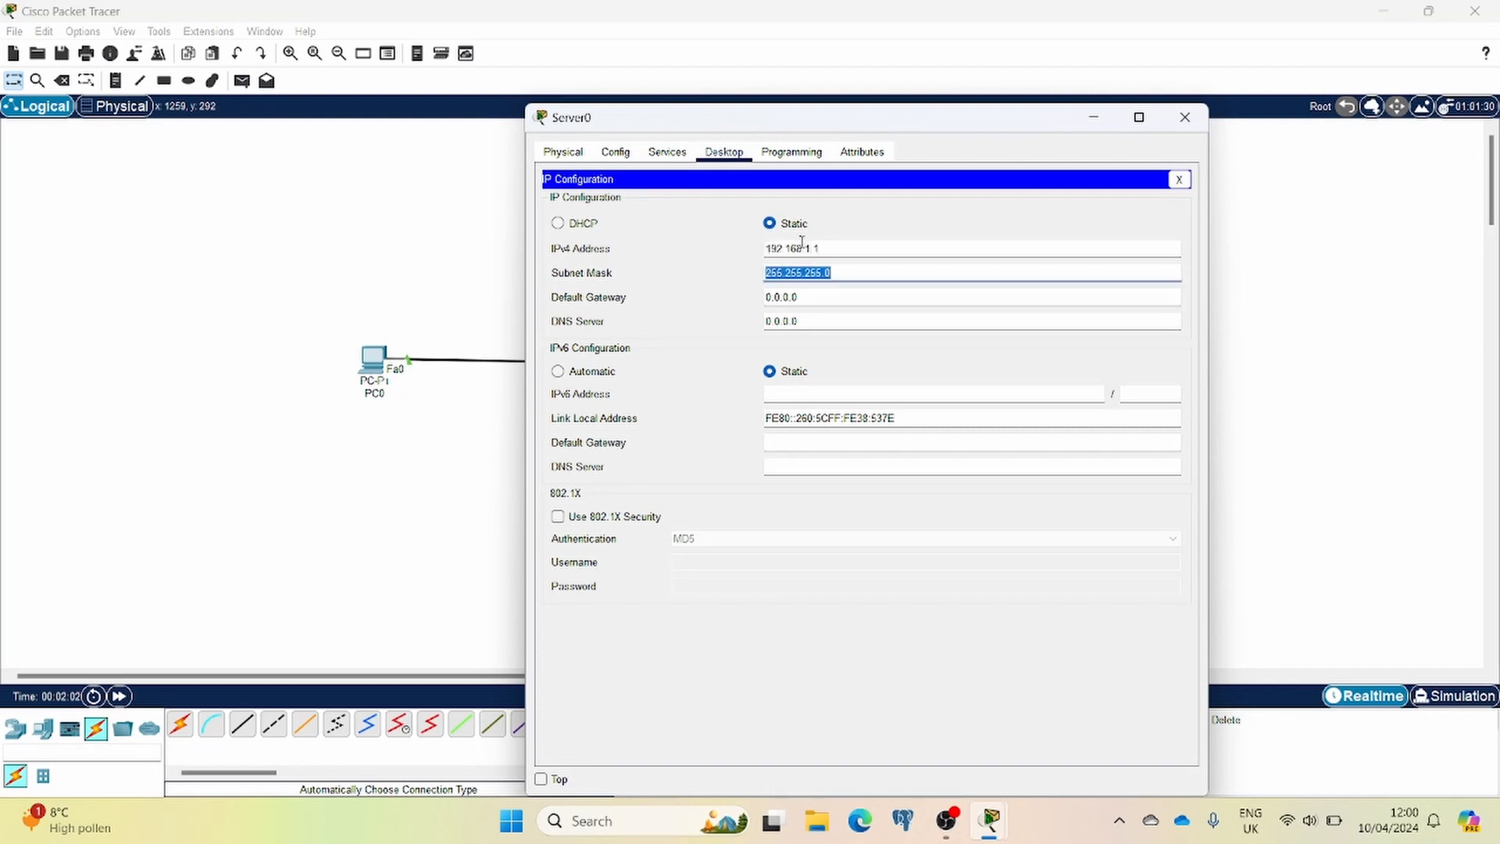
pyautogui.click(1178, 180)
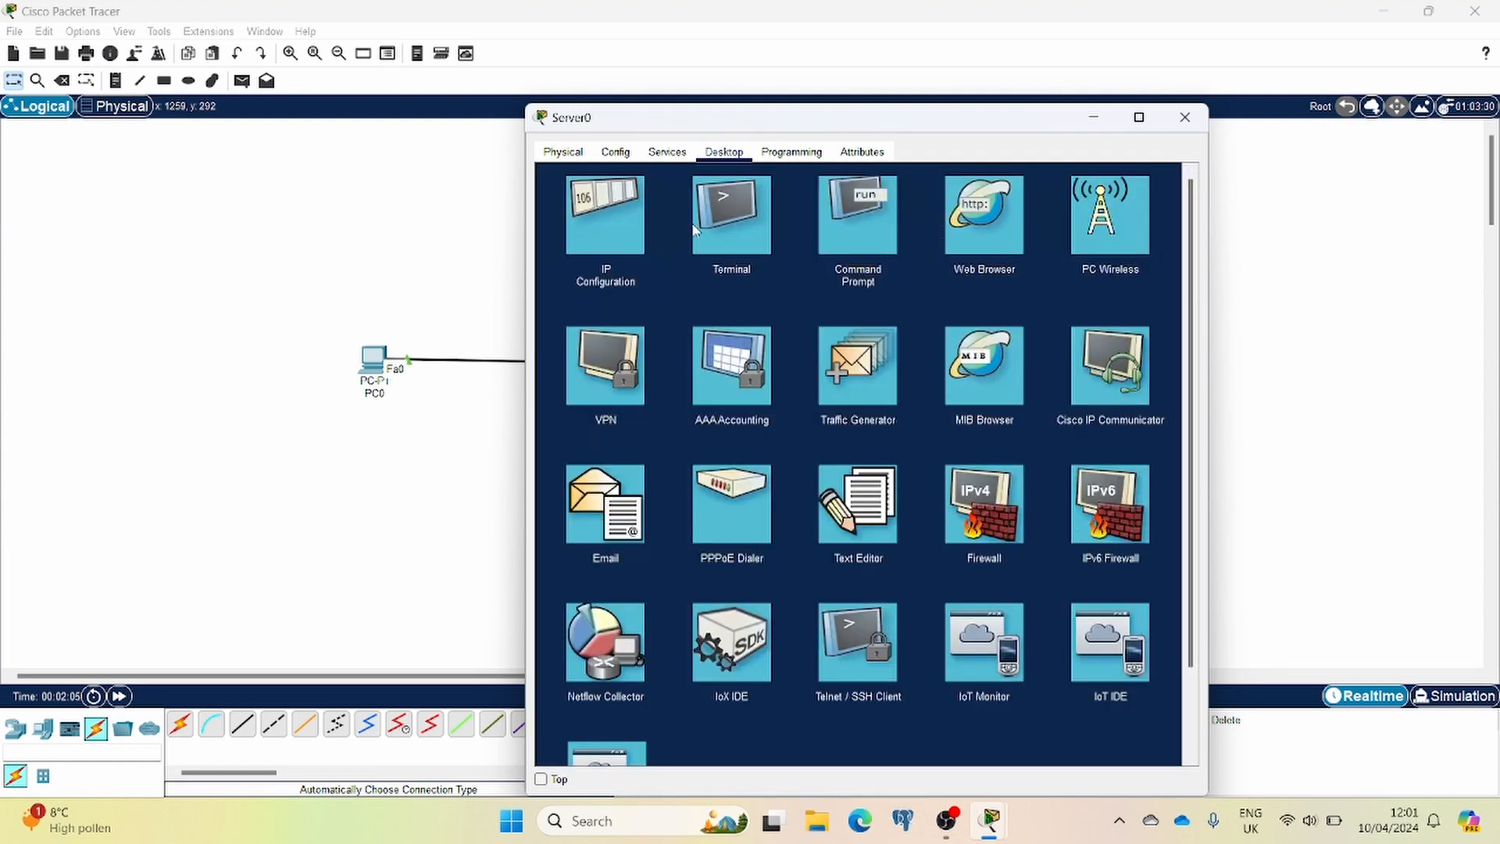
# Set the default gateway of Server0's DHCP pool serverPool to 192.168.1.1.
pyautogui.click(680, 150)
pyautogui.click(598, 217)
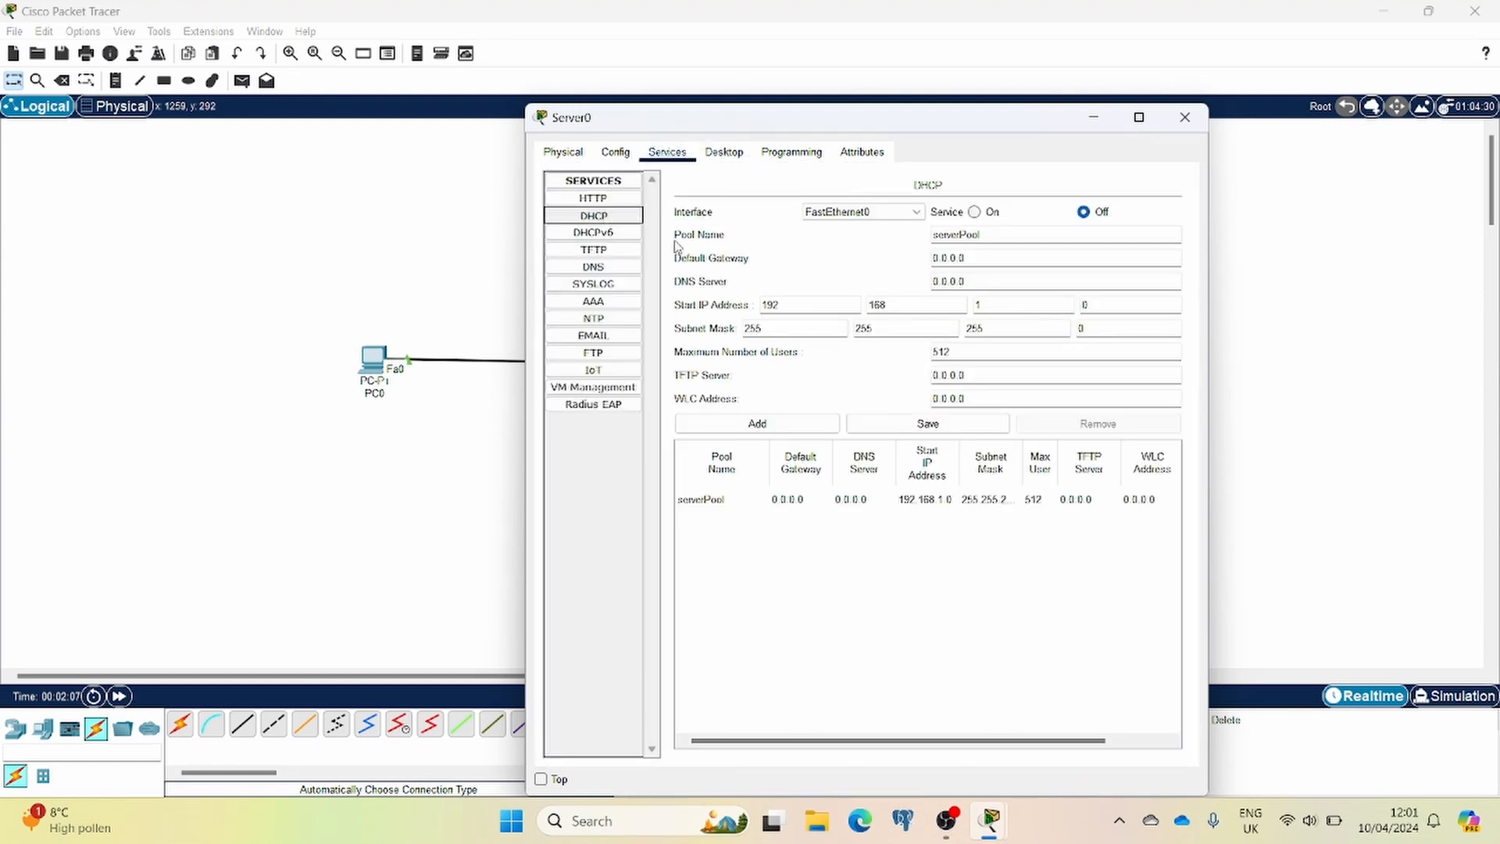
pyautogui.moveTo(974, 260); pyautogui.dragTo(913, 264)
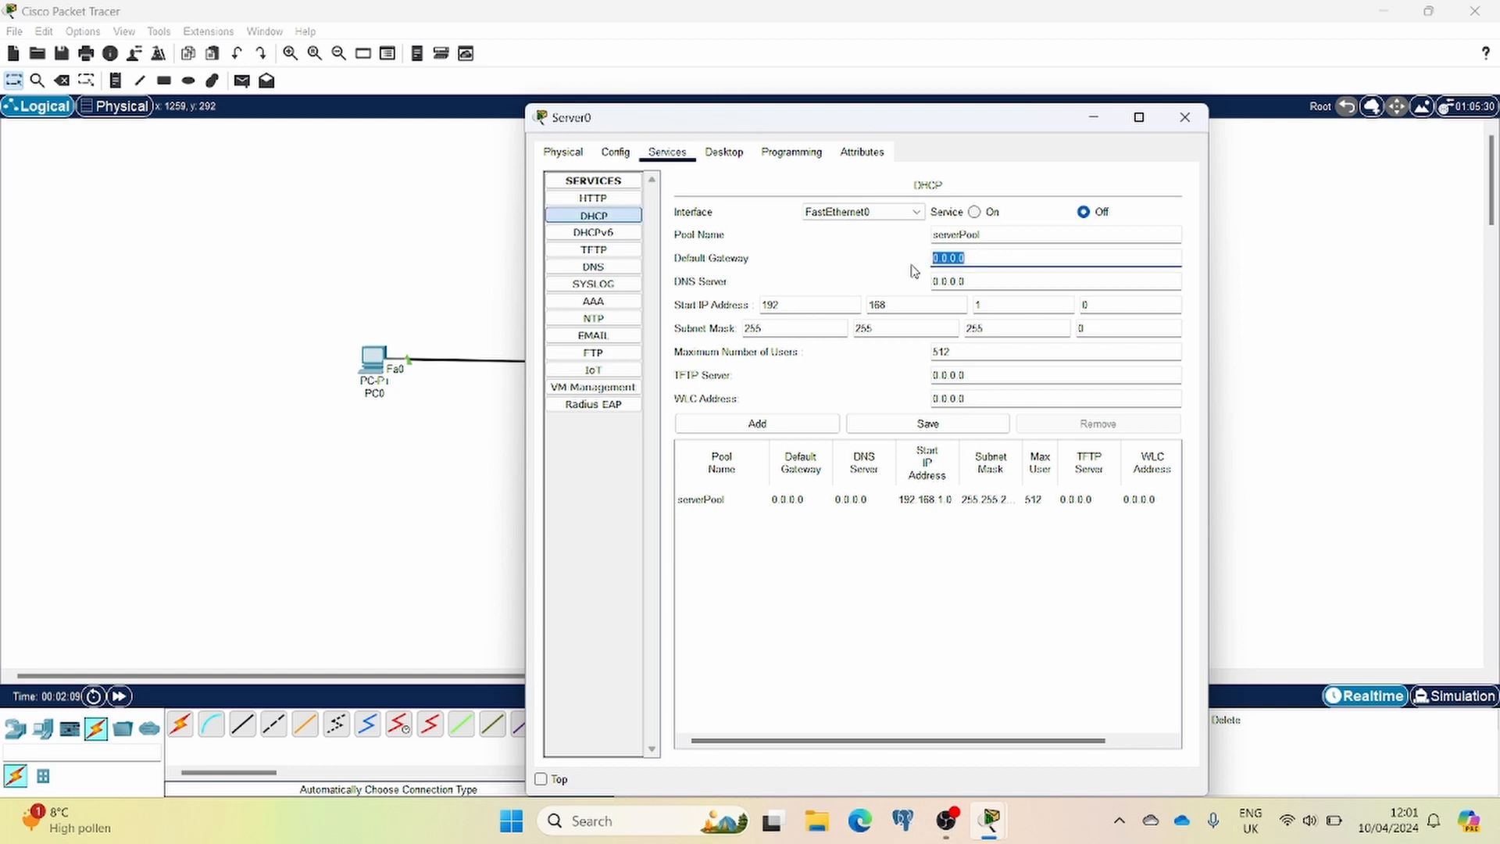
pyautogui.write('192.168.1')
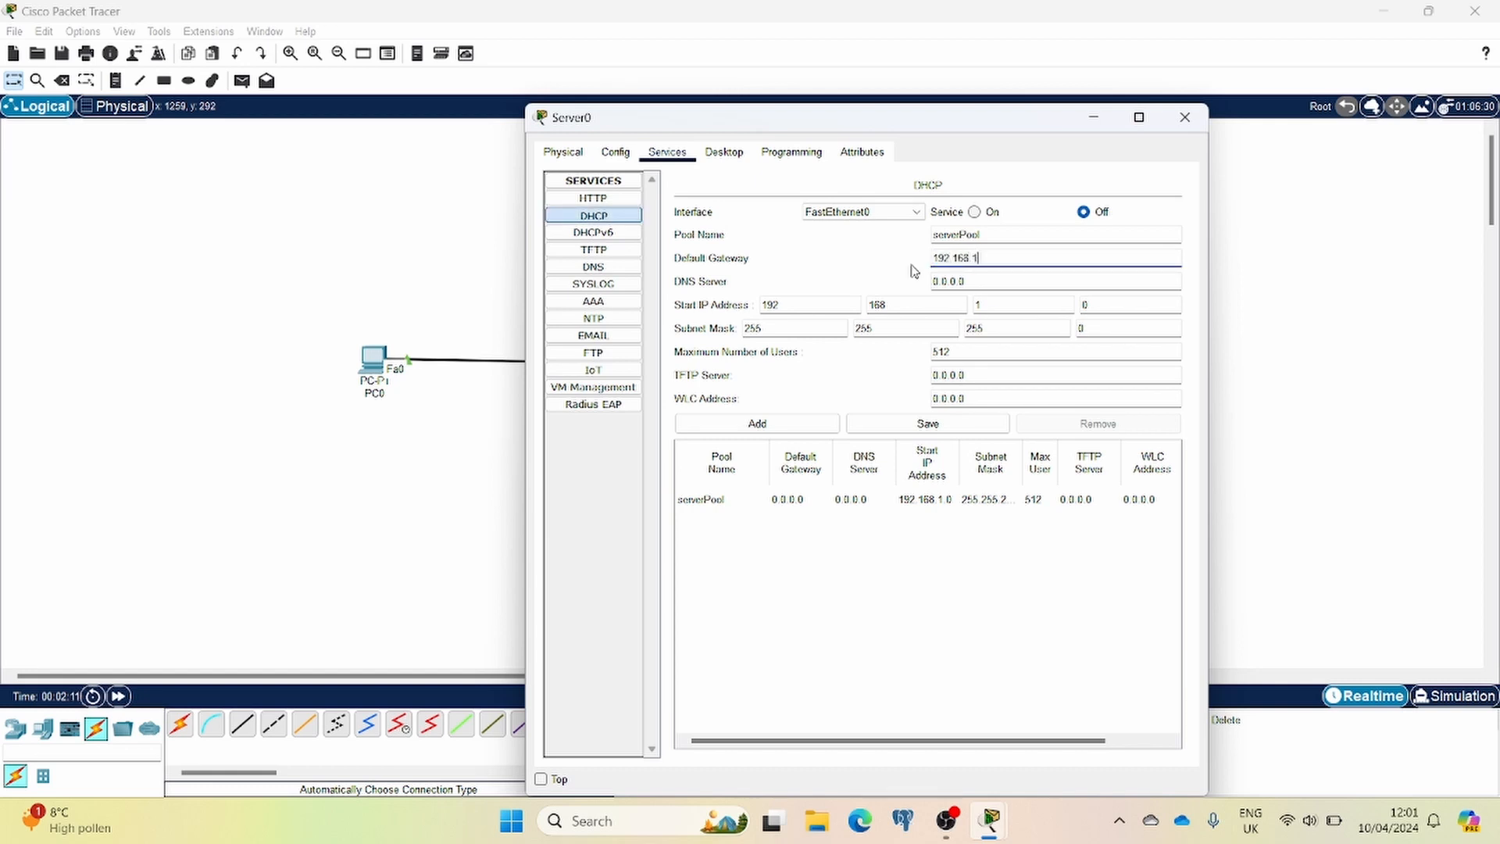
pyautogui.write('.1')
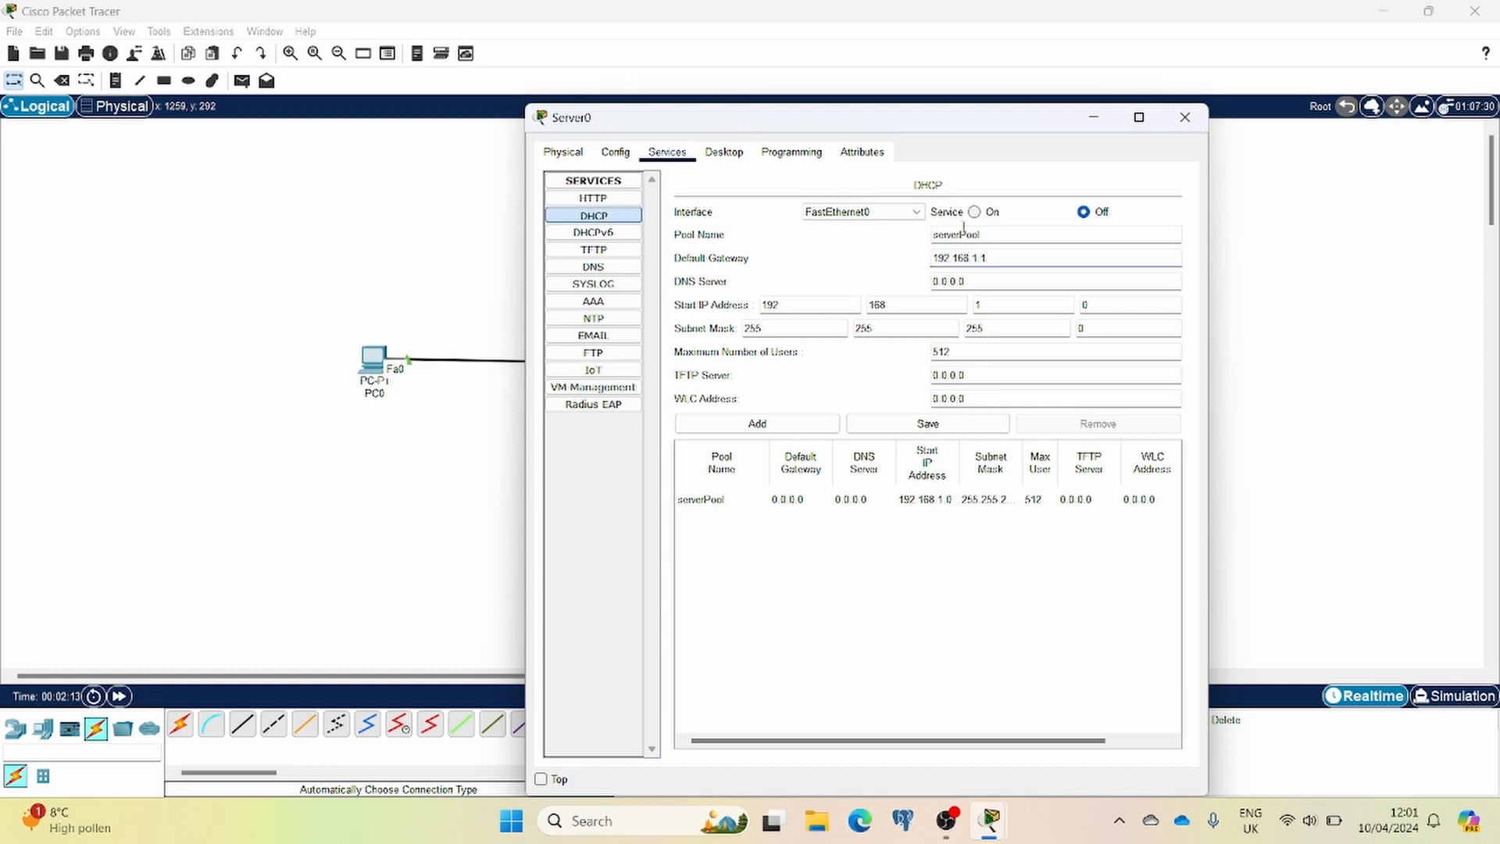
# Turn on Server0's DHCP service and save serverPool with start address 192.168.1.5 and a maximum of 10 users.
pyautogui.click(976, 212)
pyautogui.click(1091, 307)
pyautogui.press('BackSpace')
pyautogui.write('5')
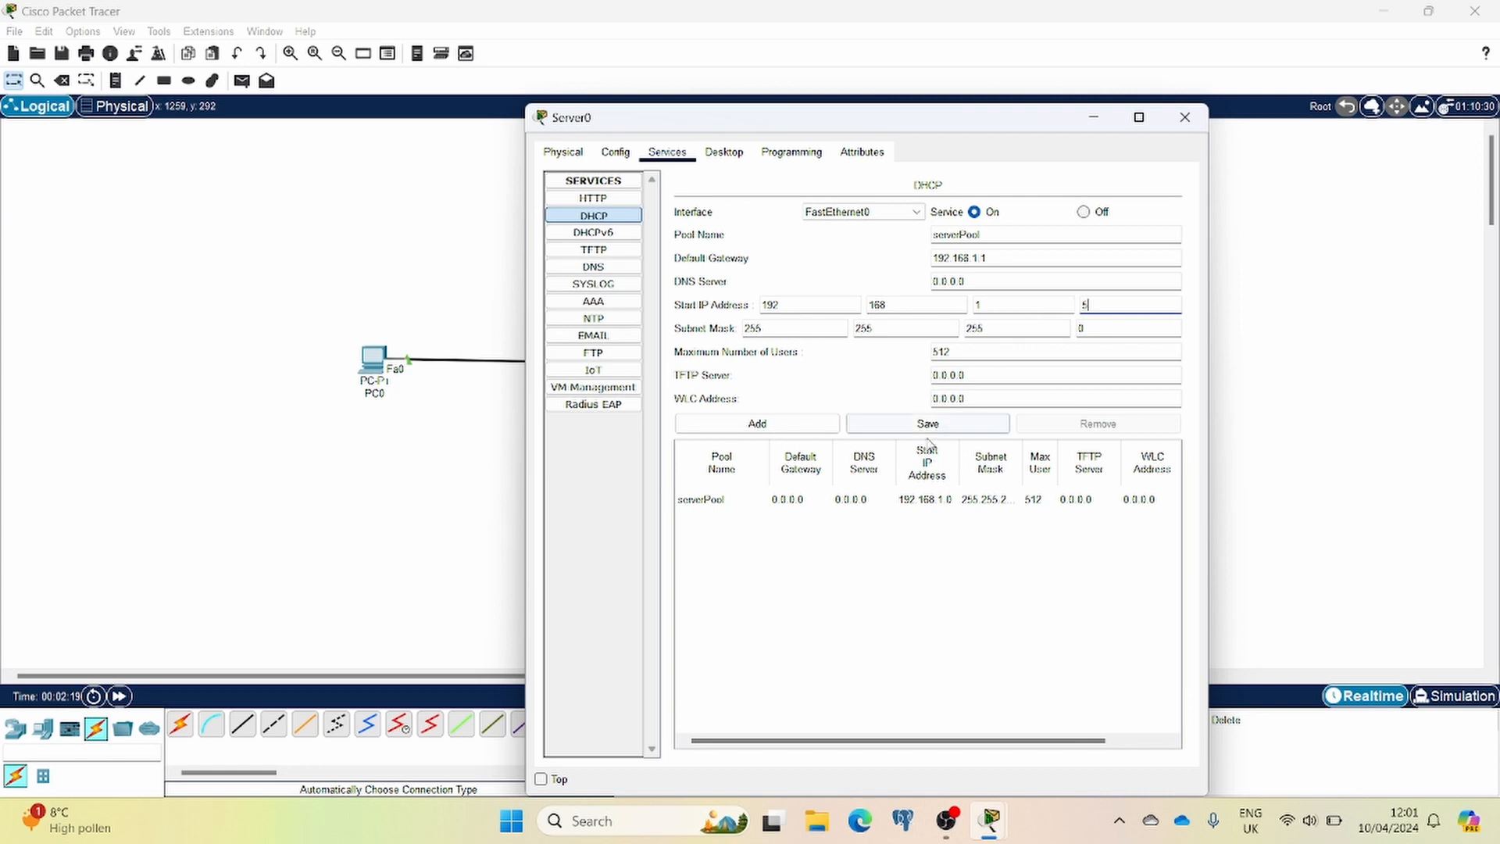
pyautogui.click(968, 345)
pyautogui.moveTo(967, 344); pyautogui.dragTo(934, 349)
pyautogui.write('0')
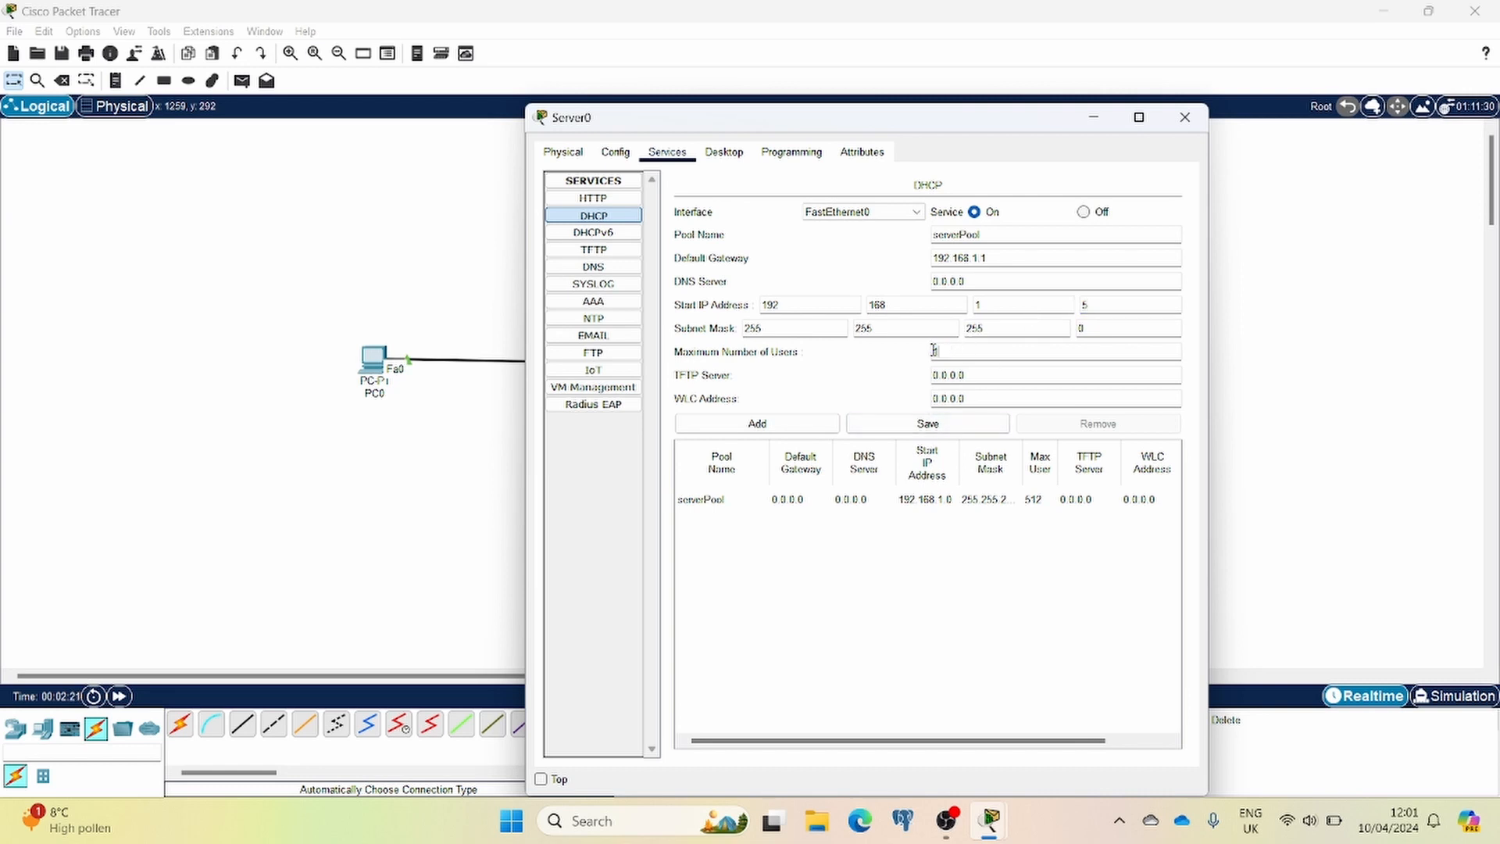
pyautogui.click(928, 423)
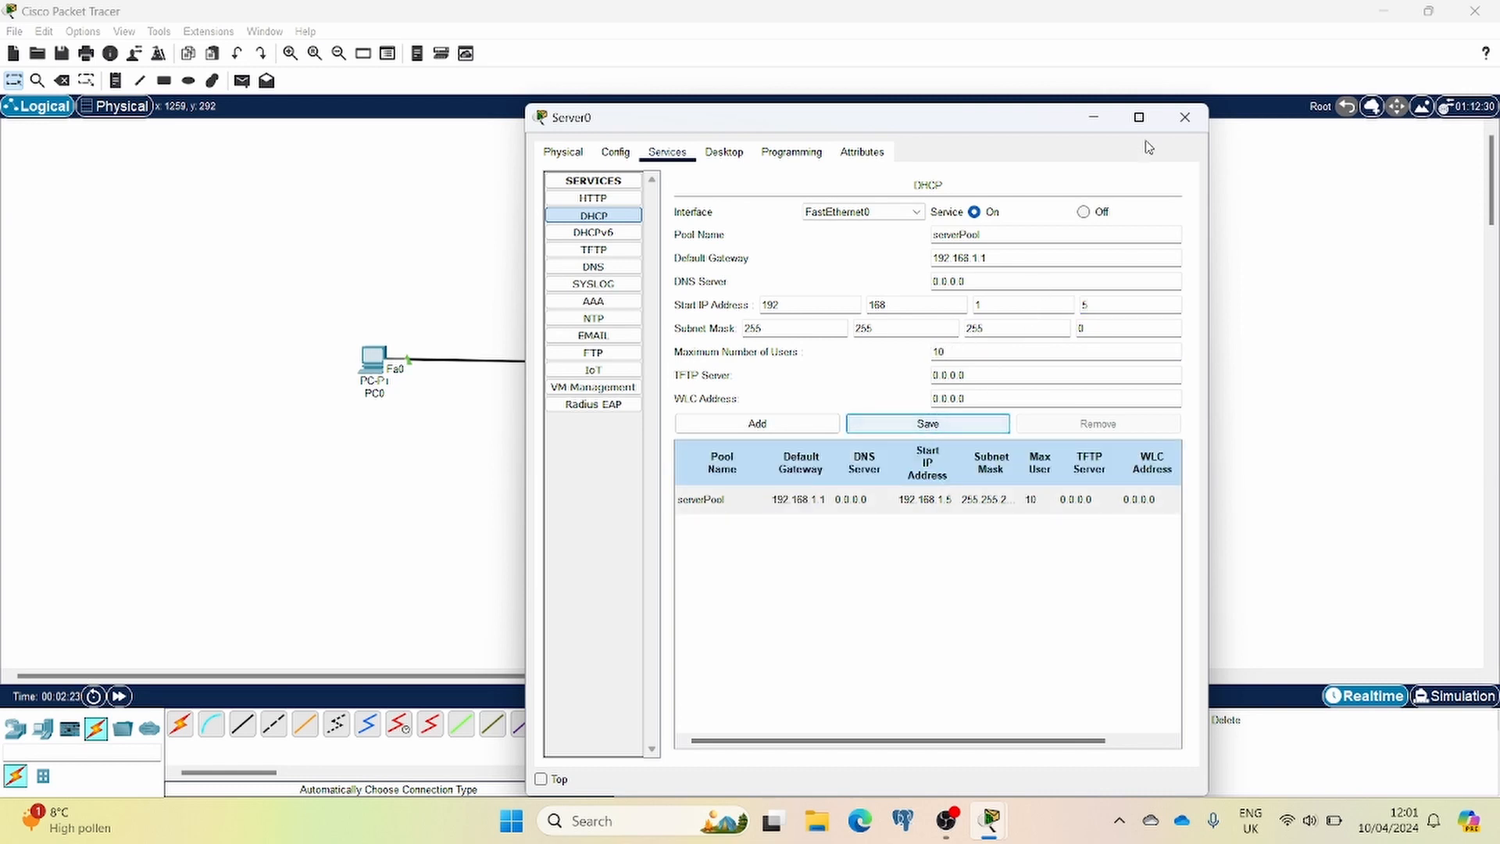
pyautogui.click(1184, 118)
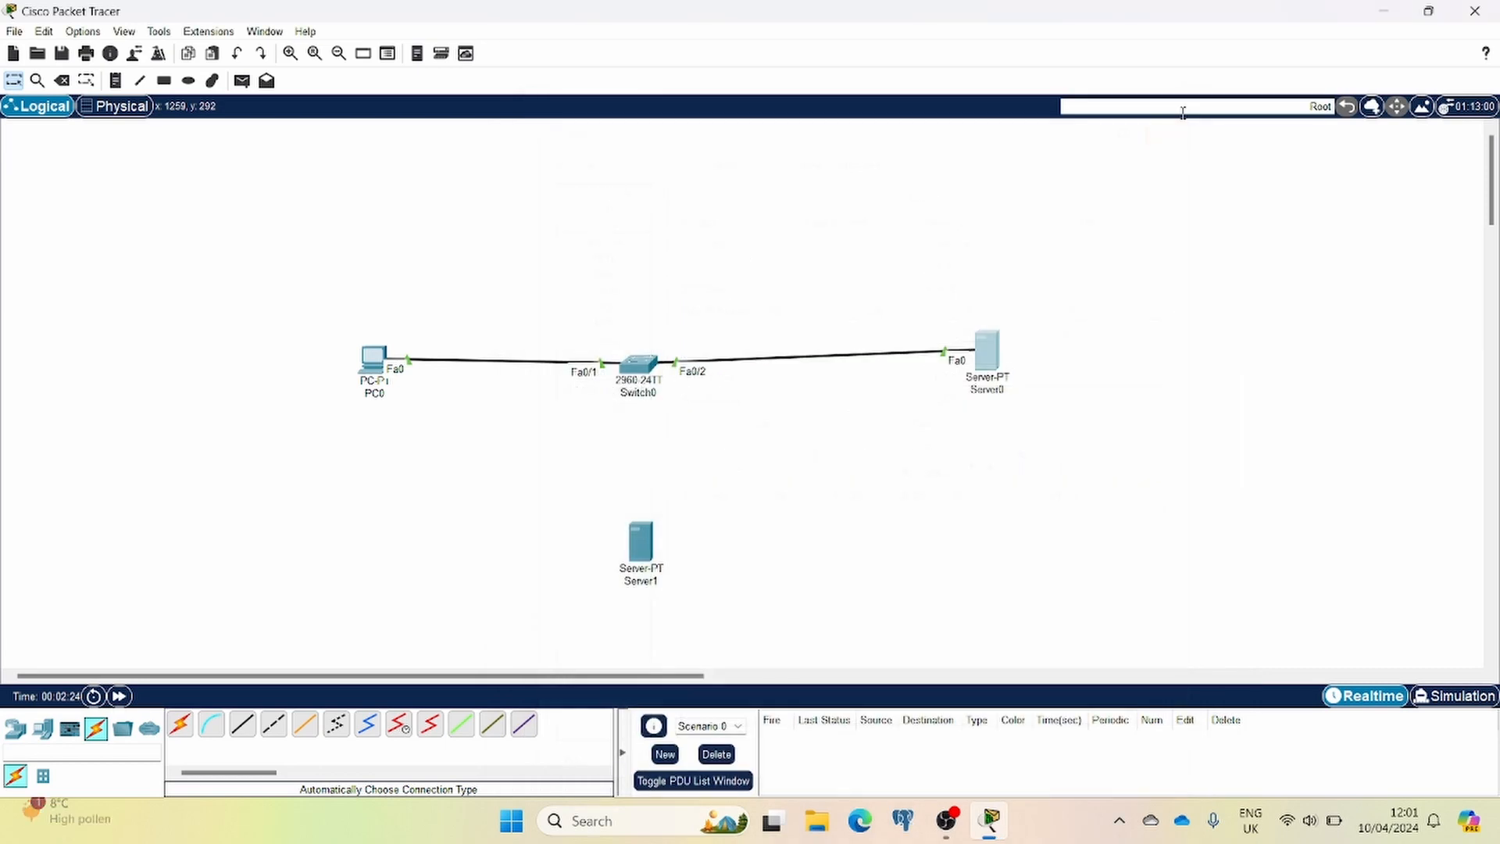
# Switch PC0's IP configuration to DHCP so it requests an address from the server.
pyautogui.click(372, 361)
pyautogui.click(667, 152)
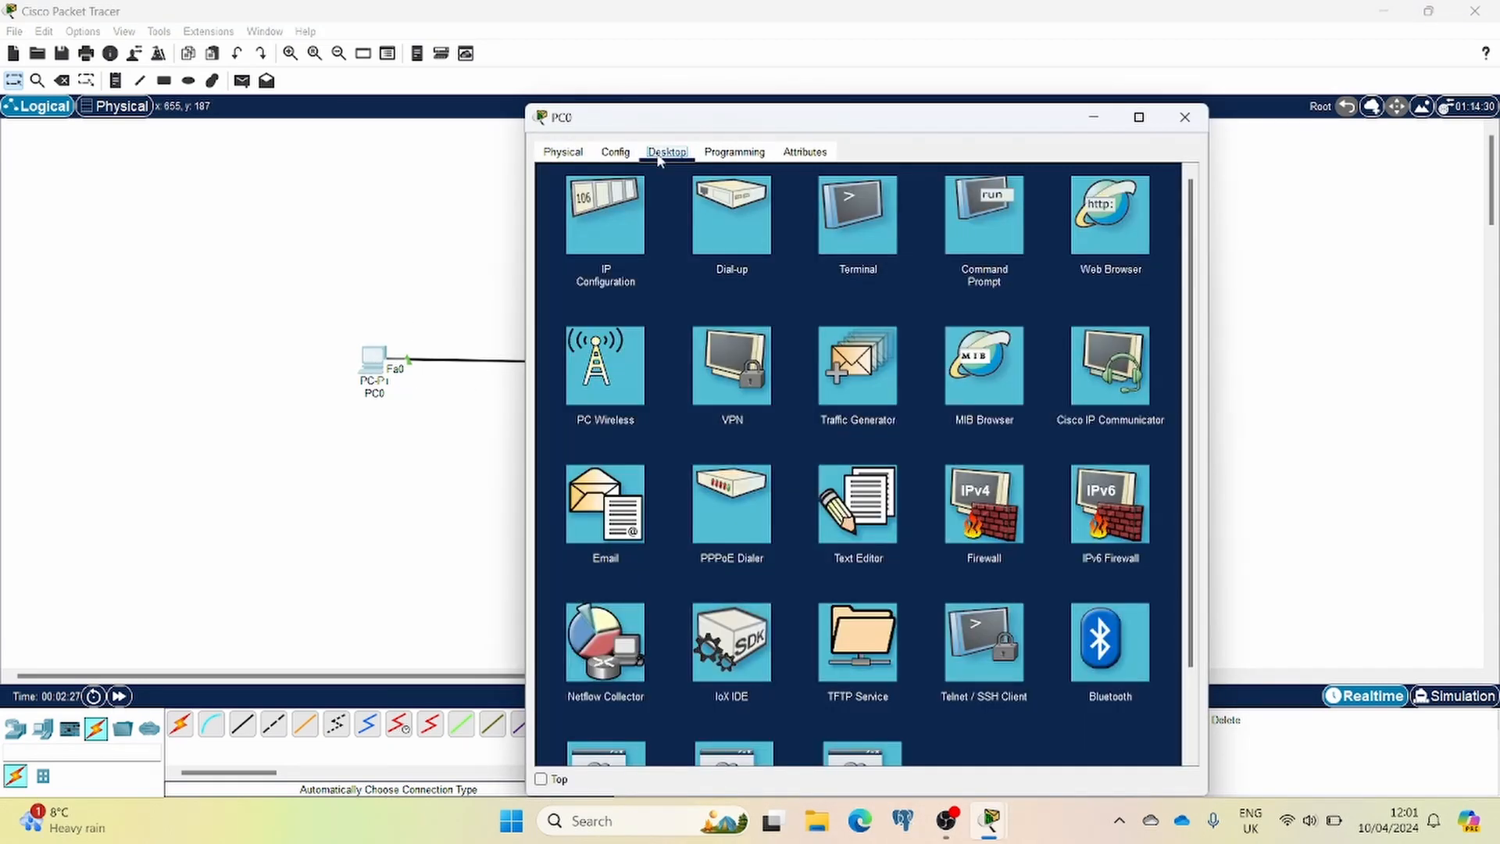
pyautogui.click(630, 207)
pyautogui.click(558, 244)
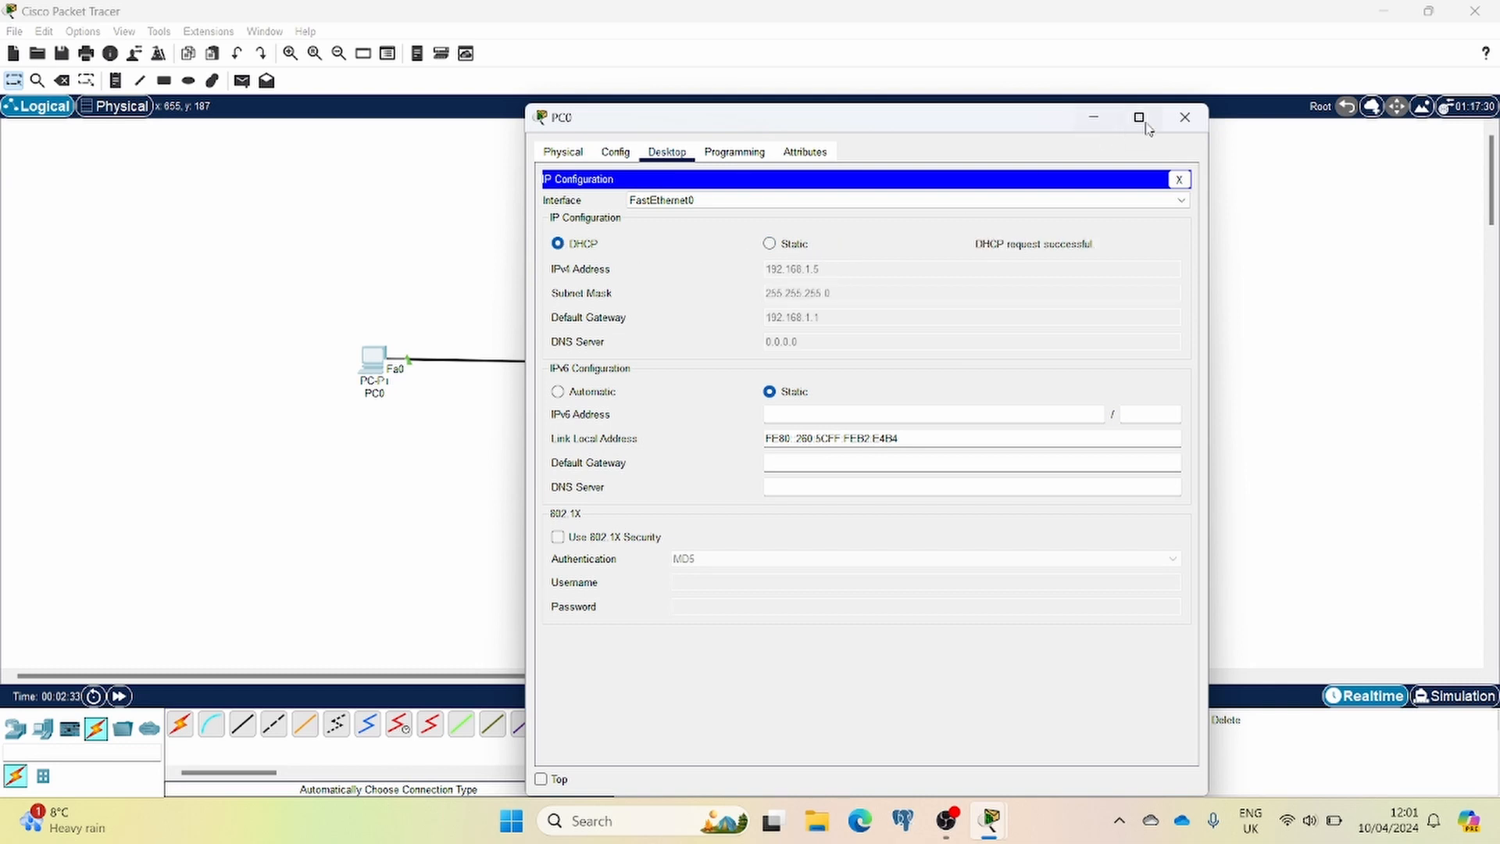
pyautogui.click(1185, 118)
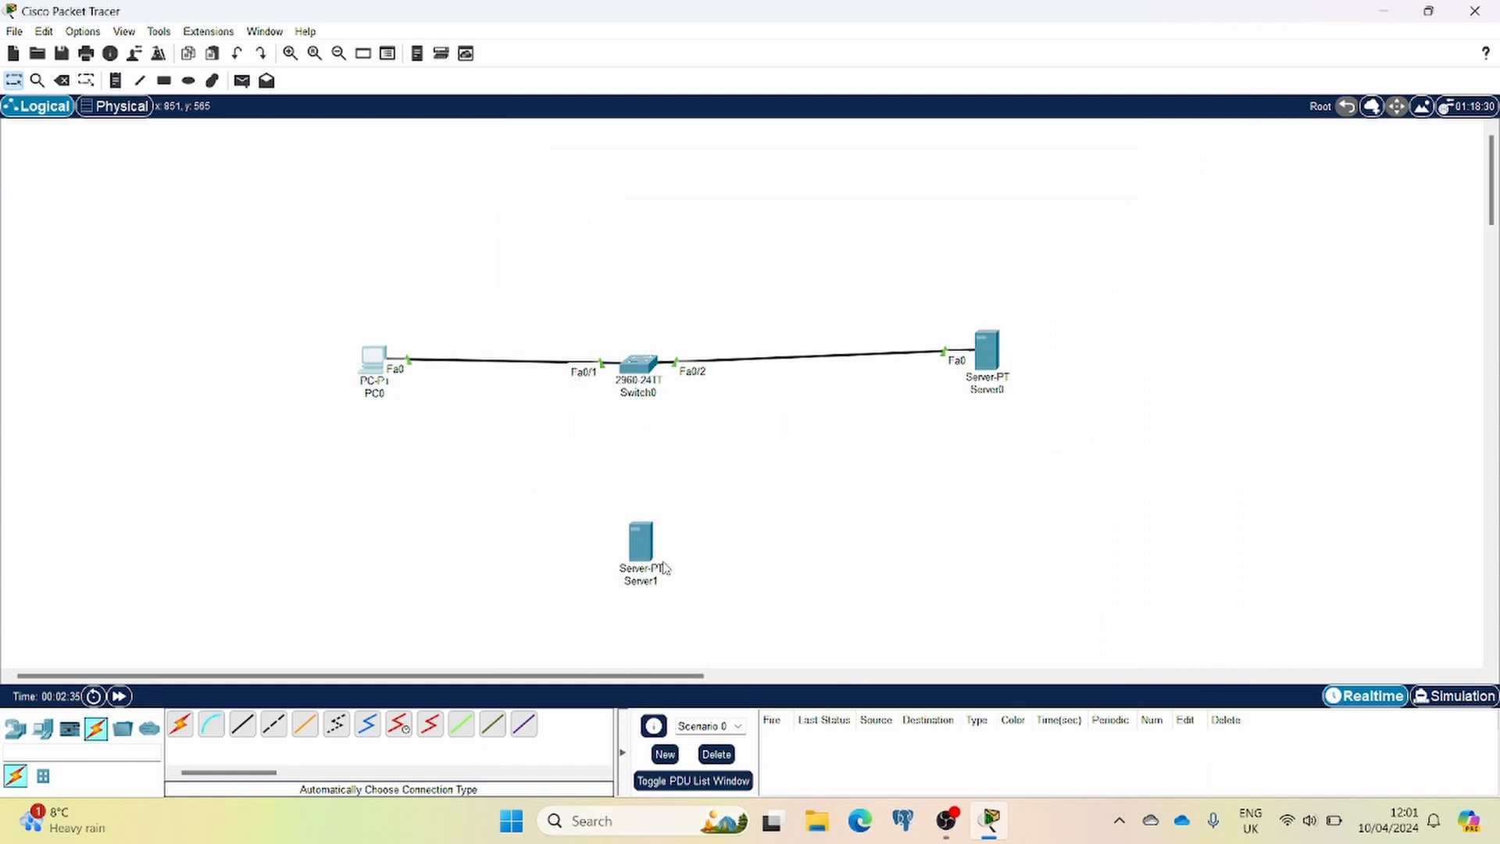
# Connect Server1 to Switch0 with an automatically chosen cable.
pyautogui.click(179, 724)
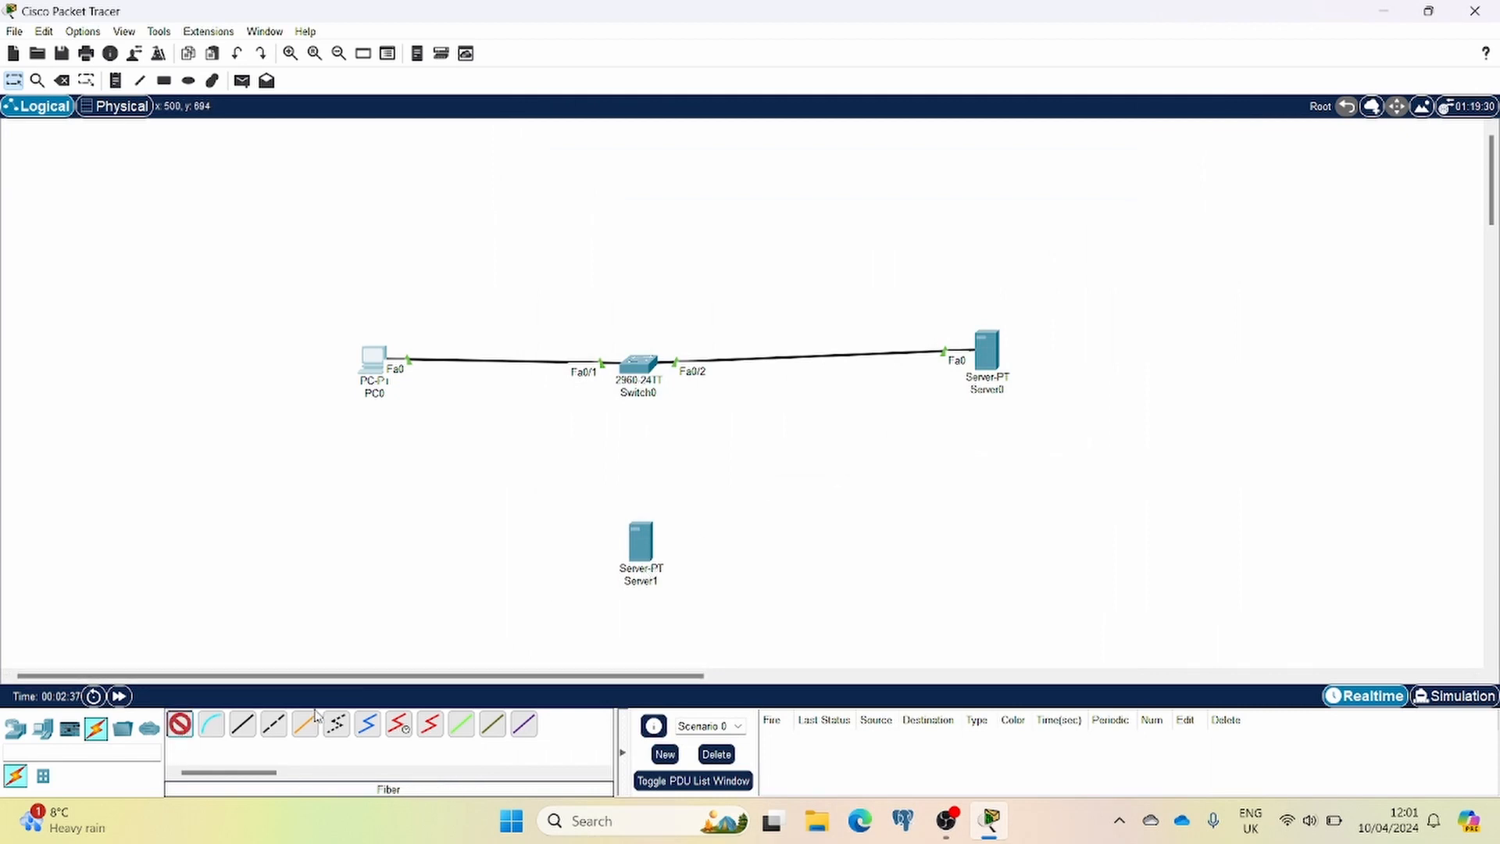
pyautogui.click(640, 539)
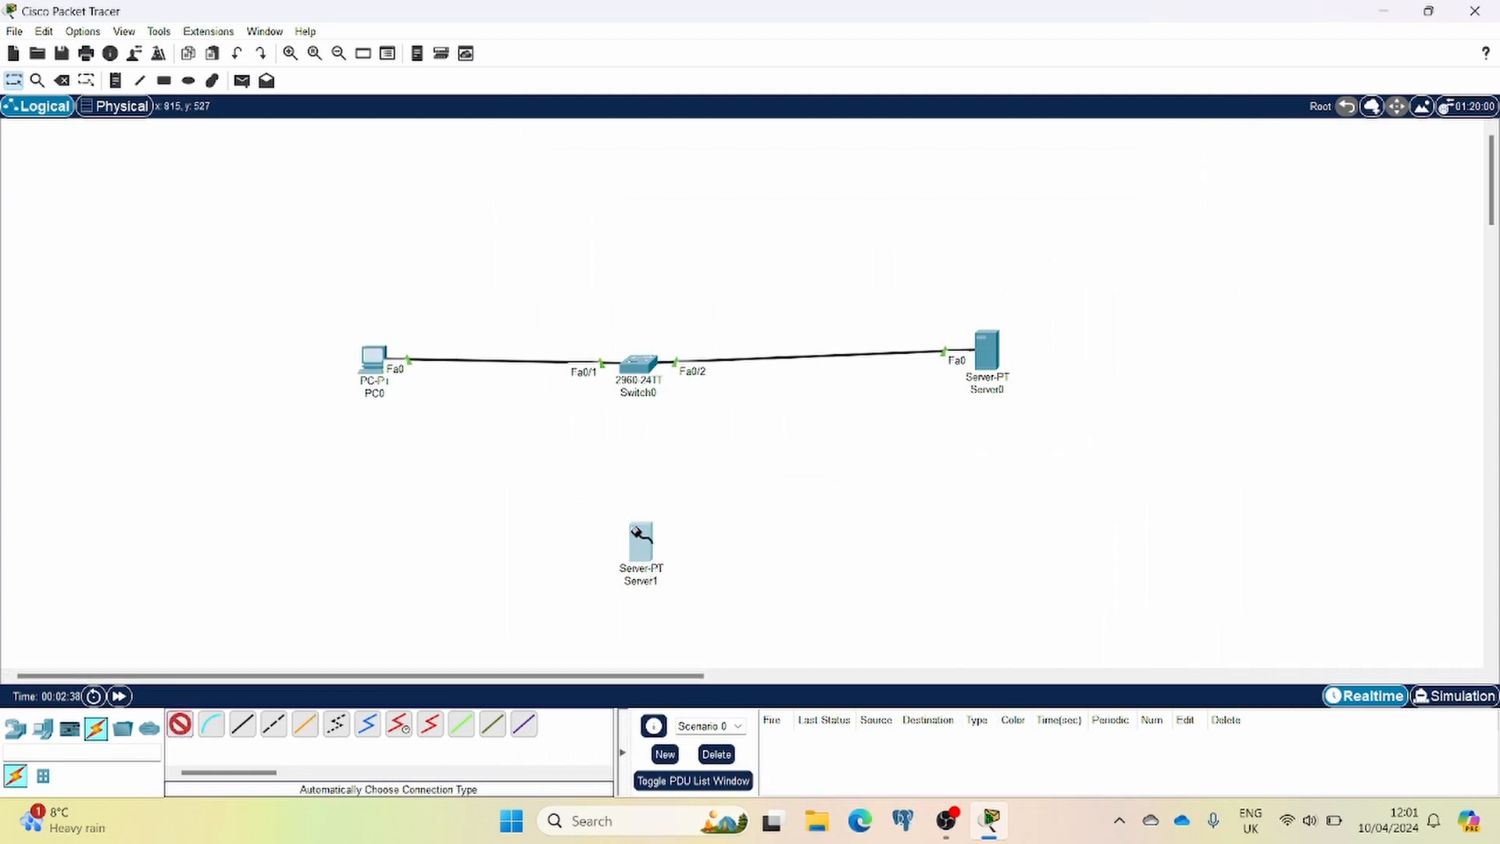
pyautogui.click(637, 395)
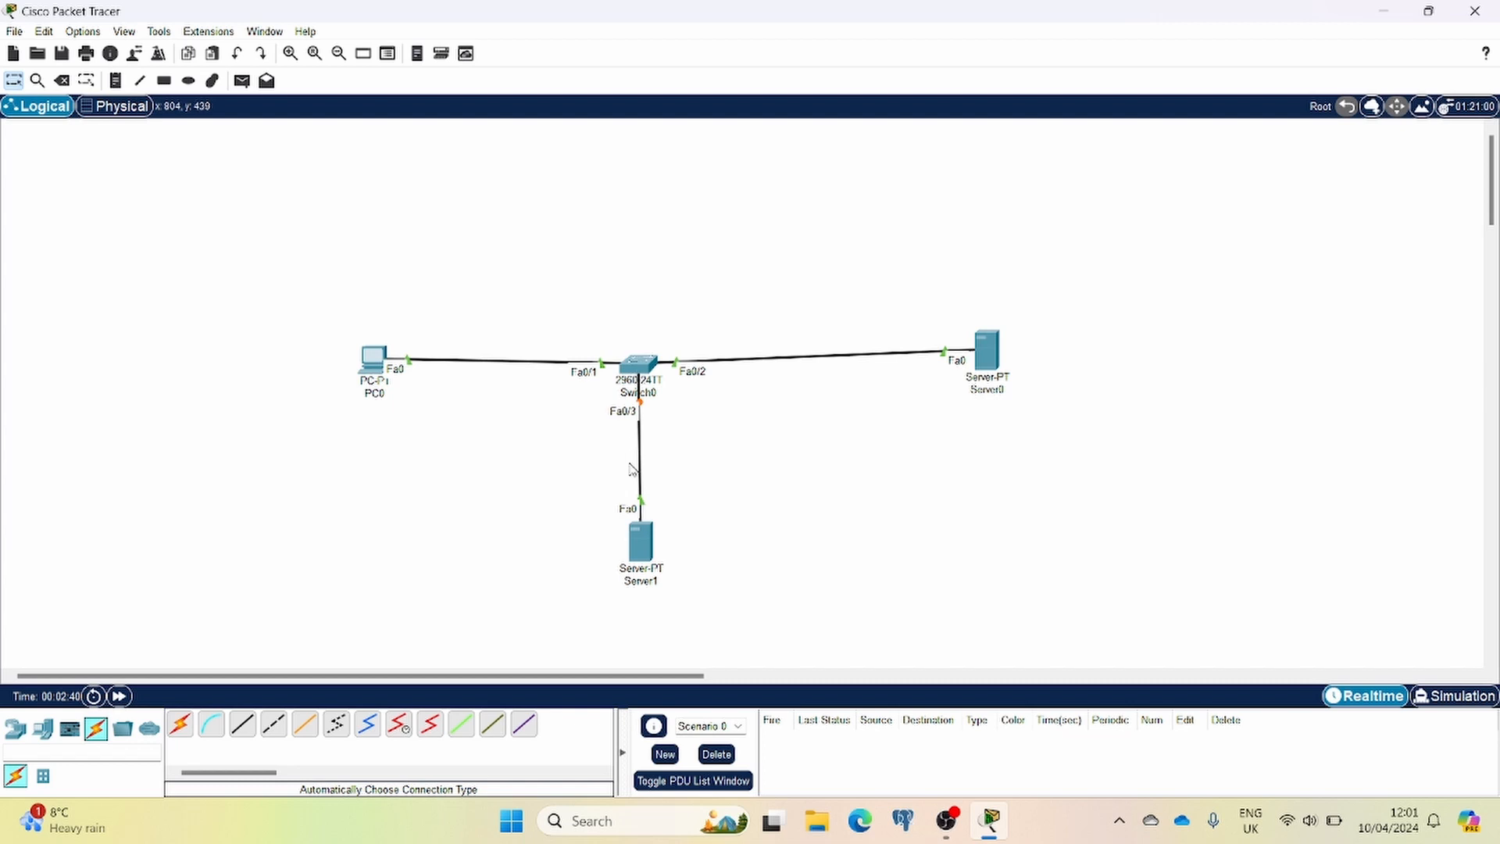
# Give Server1 the static IPv4 address 192.168.2.1 with subnet mask 255.255.255.0.
pyautogui.click(645, 543)
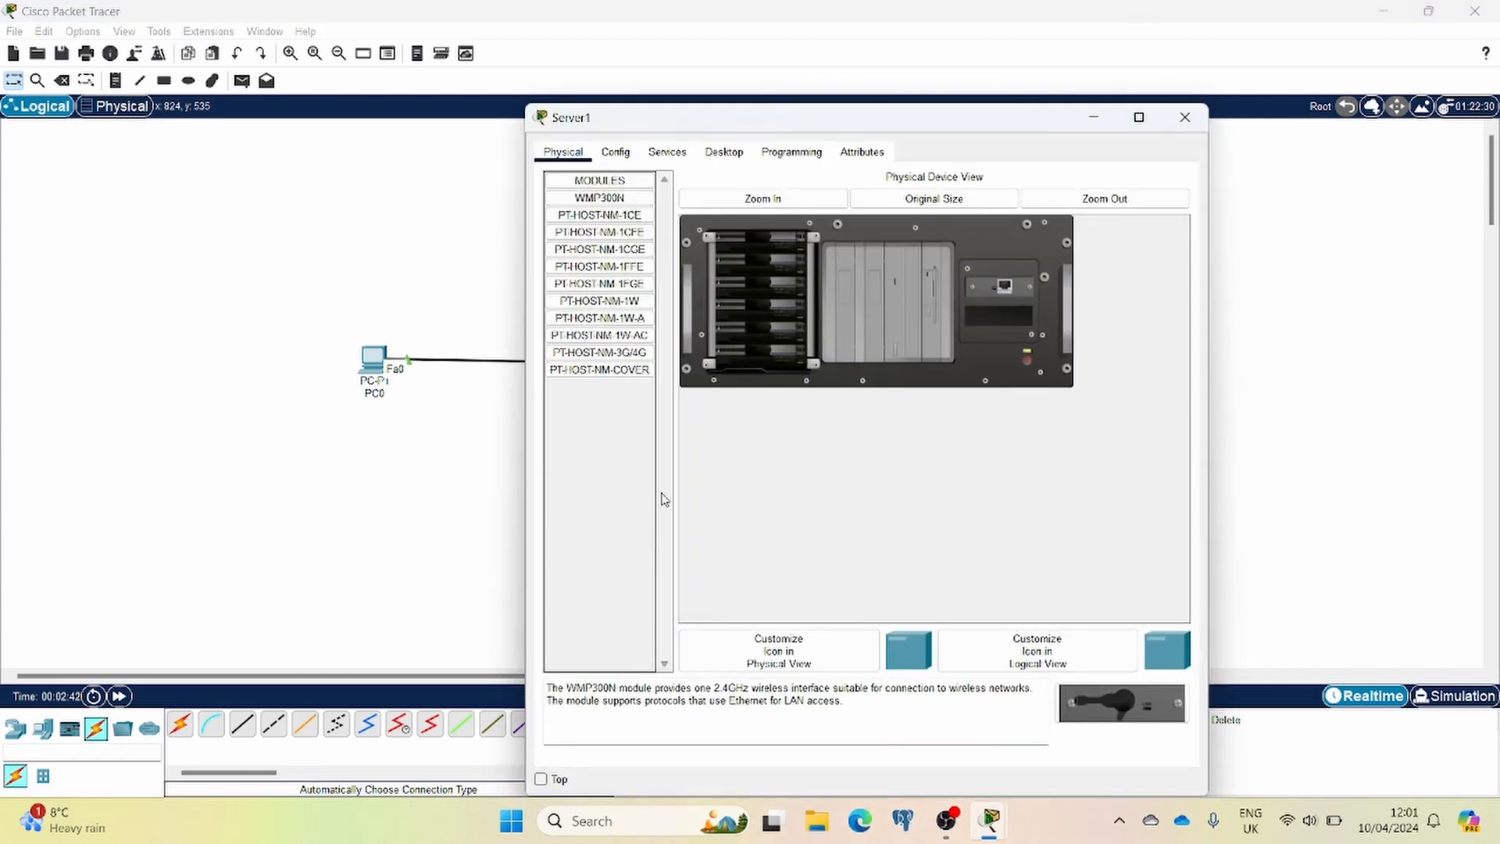
pyautogui.click(707, 155)
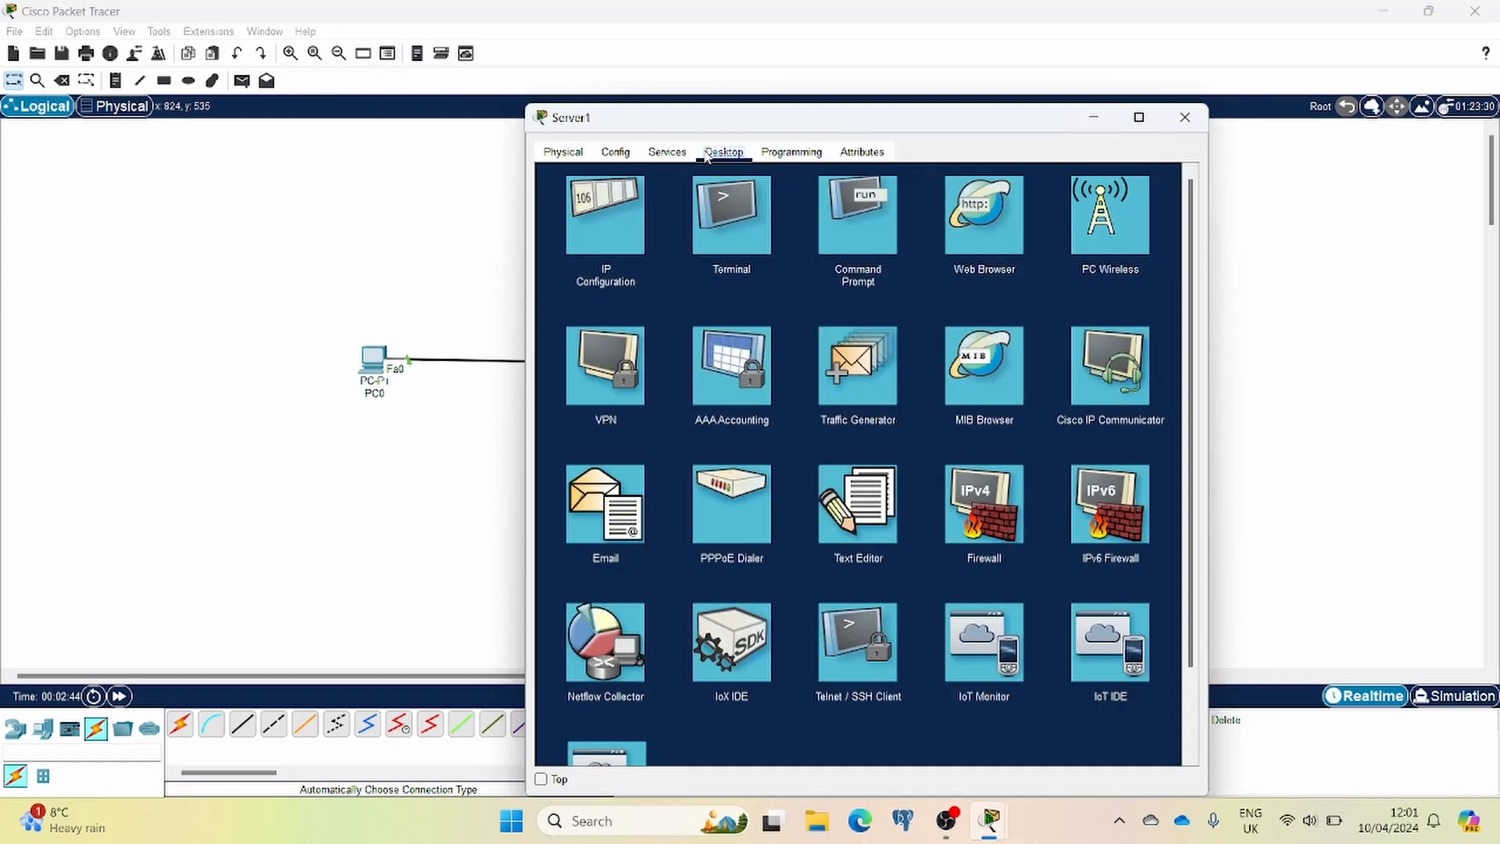
pyautogui.click(620, 217)
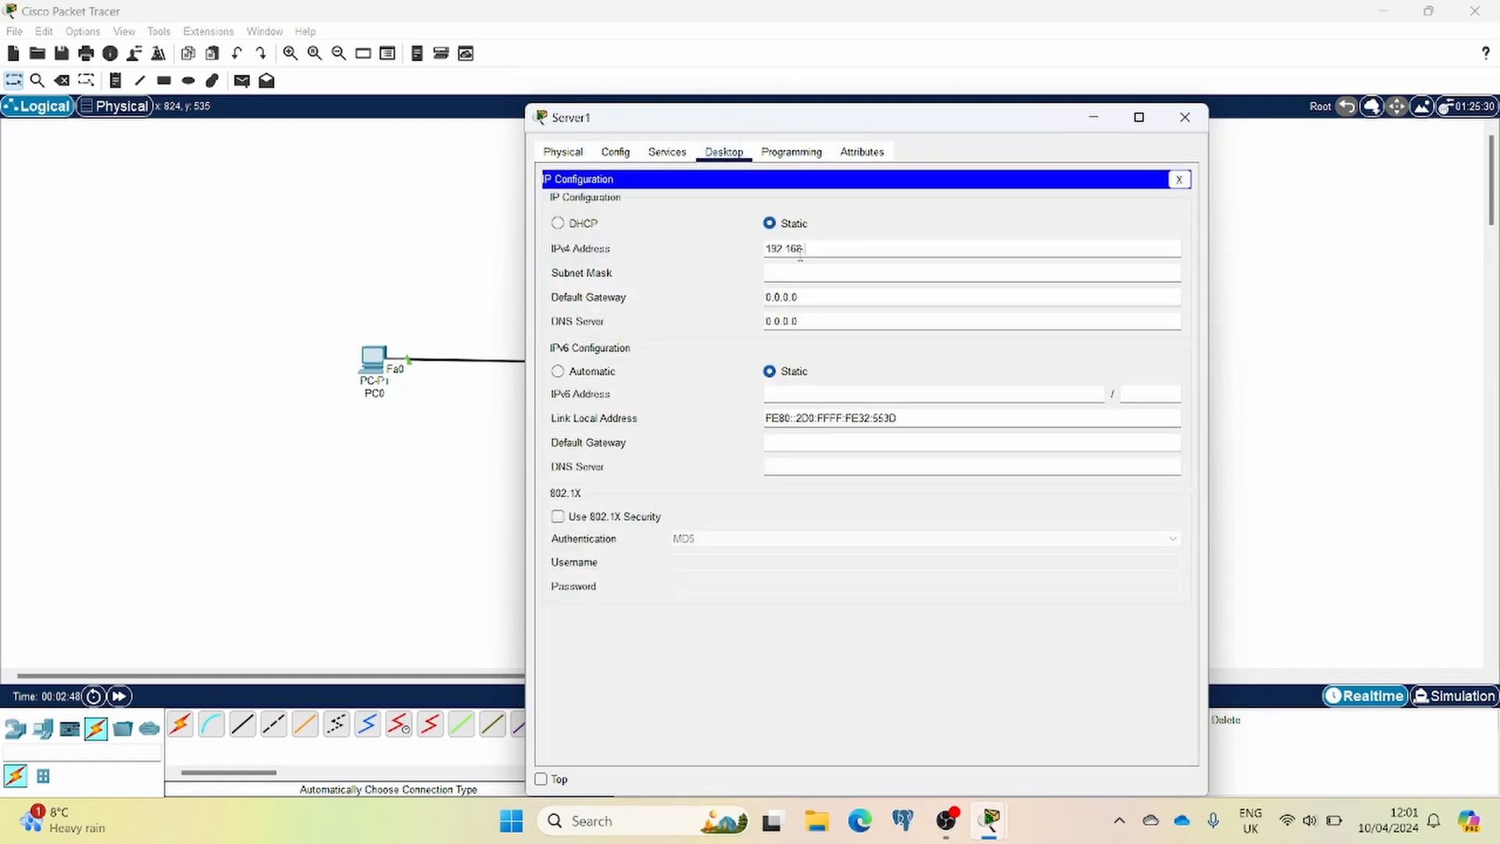
pyautogui.press('Tab')
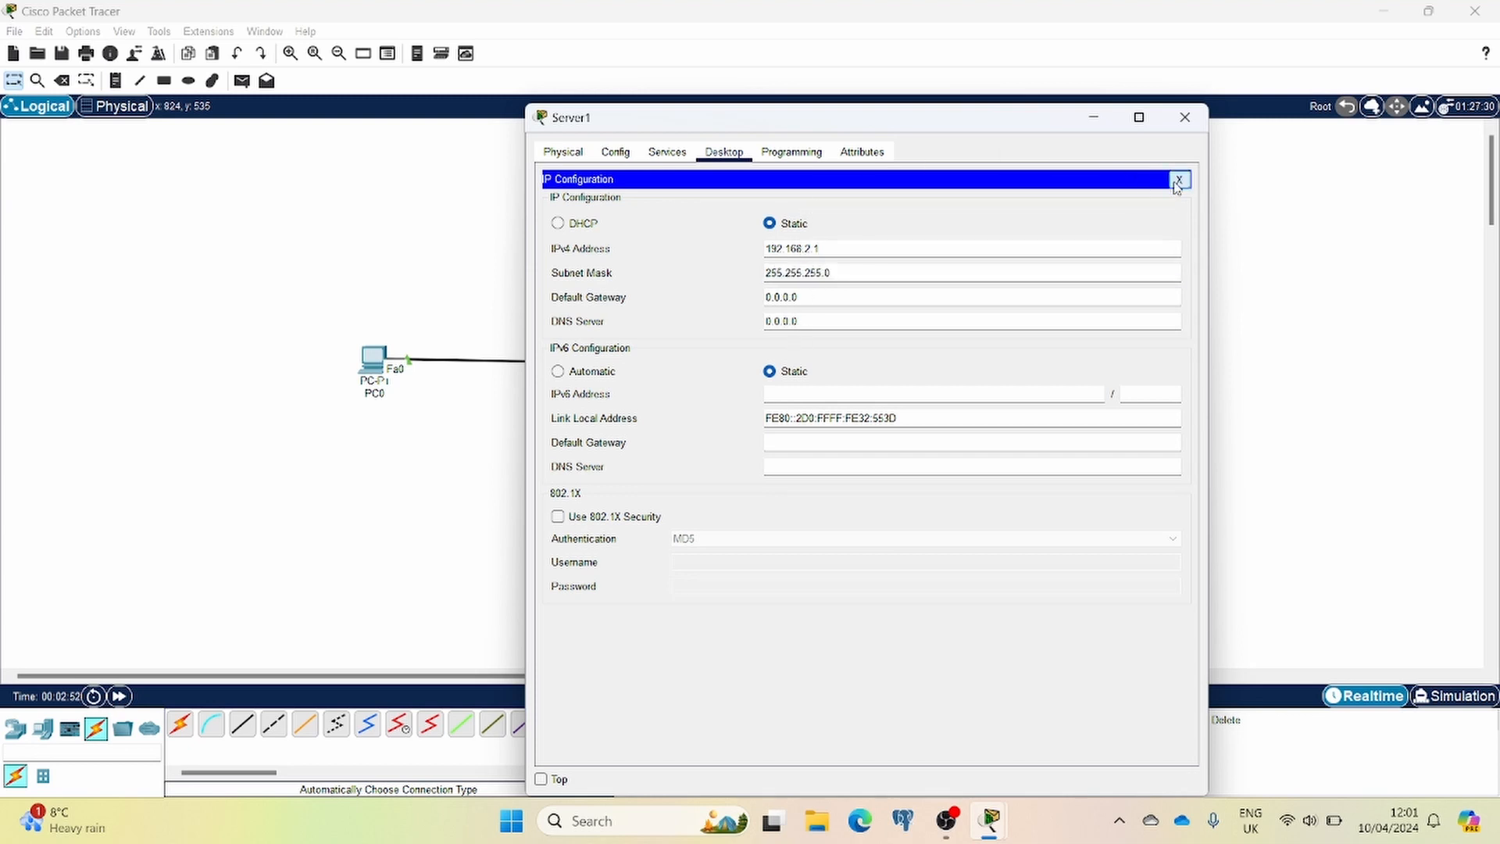
pyautogui.click(1179, 179)
# Turn on Server1's DHCP service and set its pool's default gateway to 192.168.2.1.
pyautogui.click(667, 151)
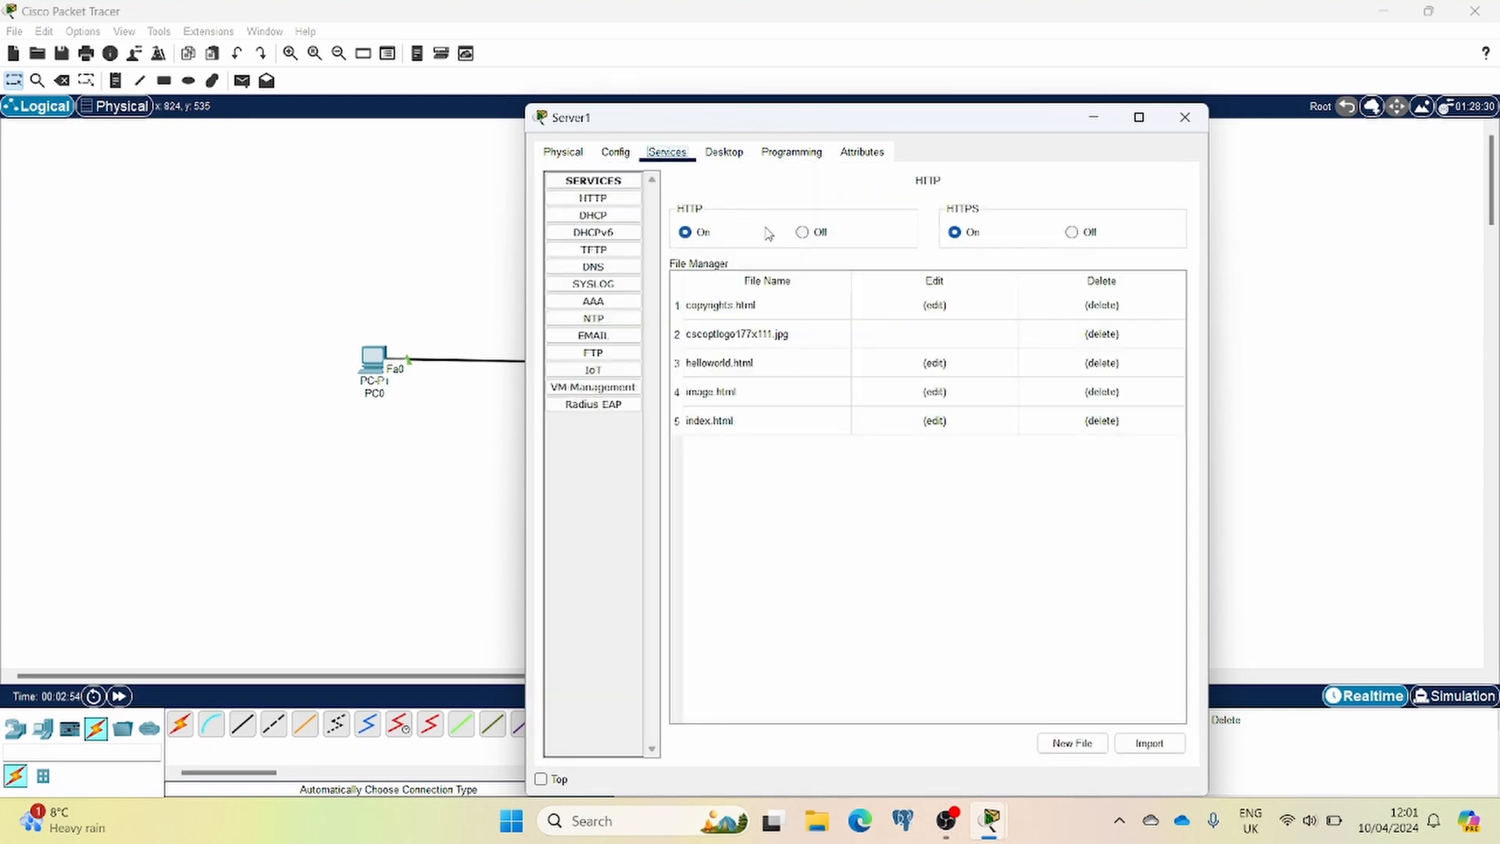
pyautogui.click(594, 215)
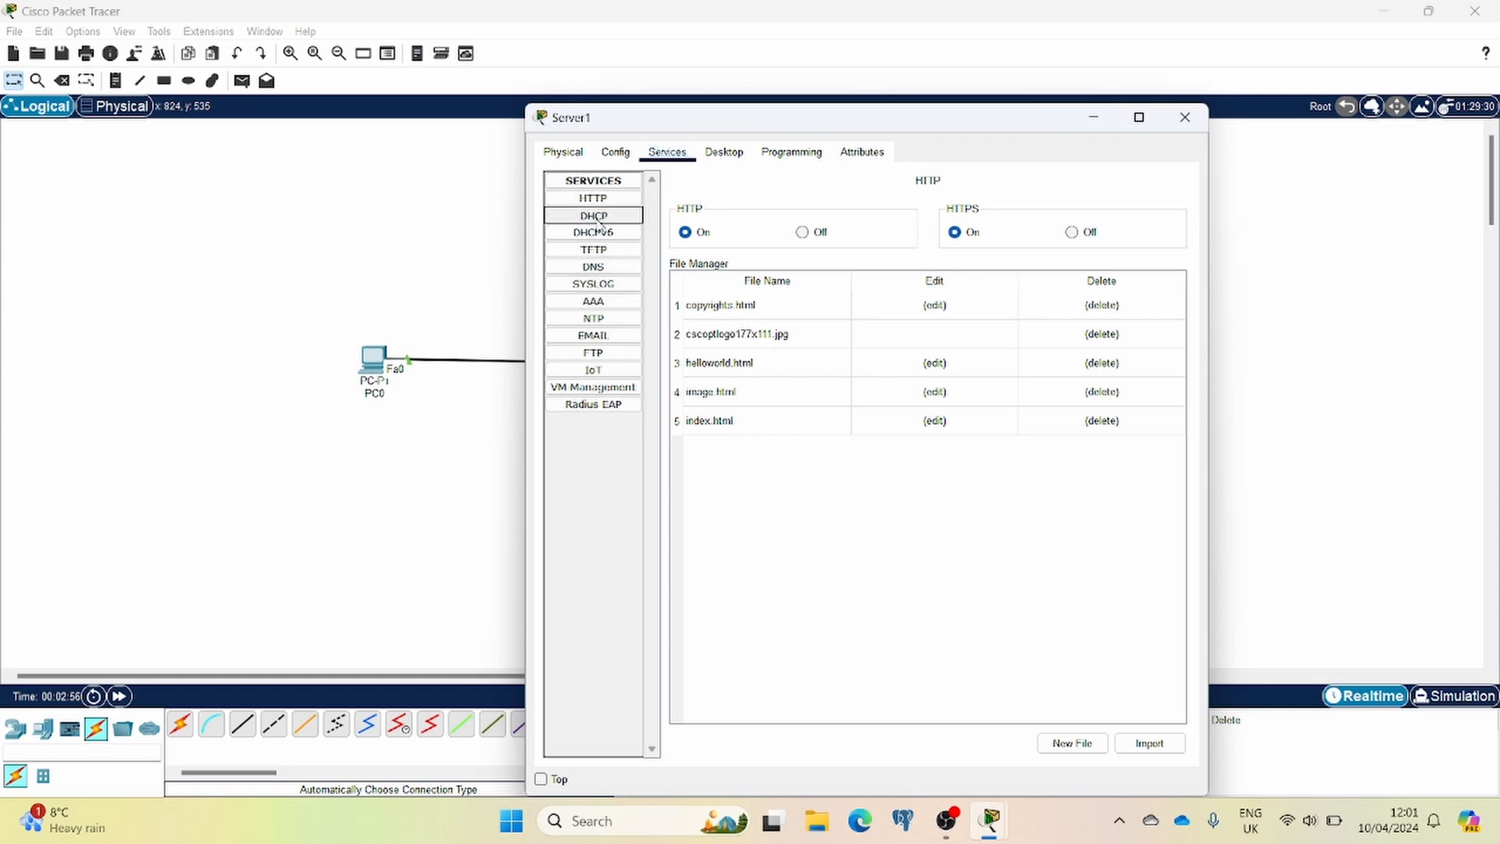
pyautogui.click(974, 212)
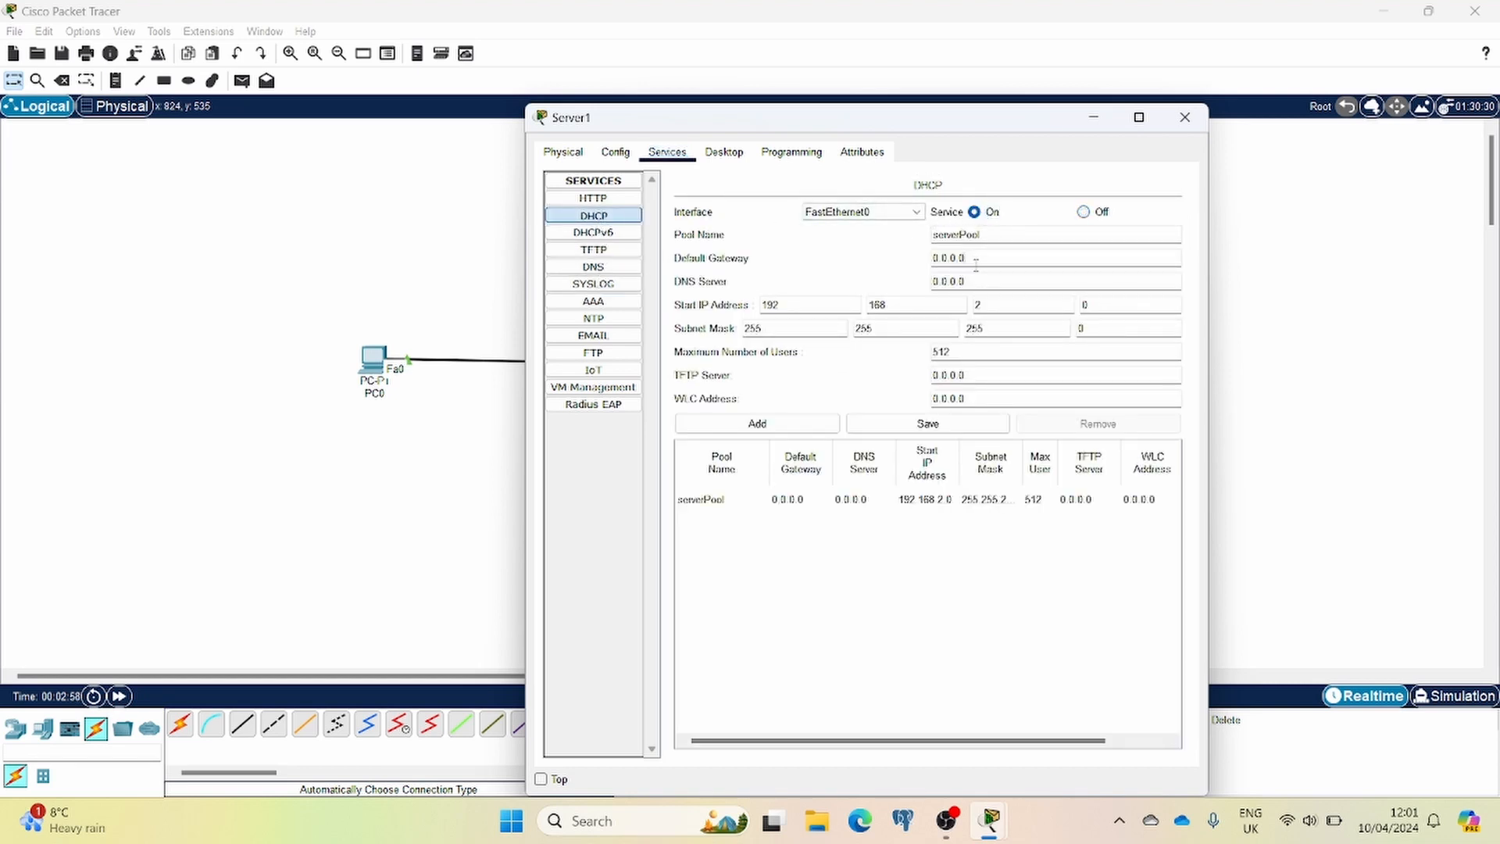
pyautogui.click(925, 259)
pyautogui.write('192.168.2.1')
# Save Server1's DHCP pool with start address 192.168.2.50 and a maximum of 10 users.
pyautogui.click(1102, 305)
pyautogui.write('5')
pyautogui.click(959, 349)
pyautogui.press('BackSpace')
pyautogui.press('BackSpace')
pyautogui.press('BackSpace')
pyautogui.click(921, 424)
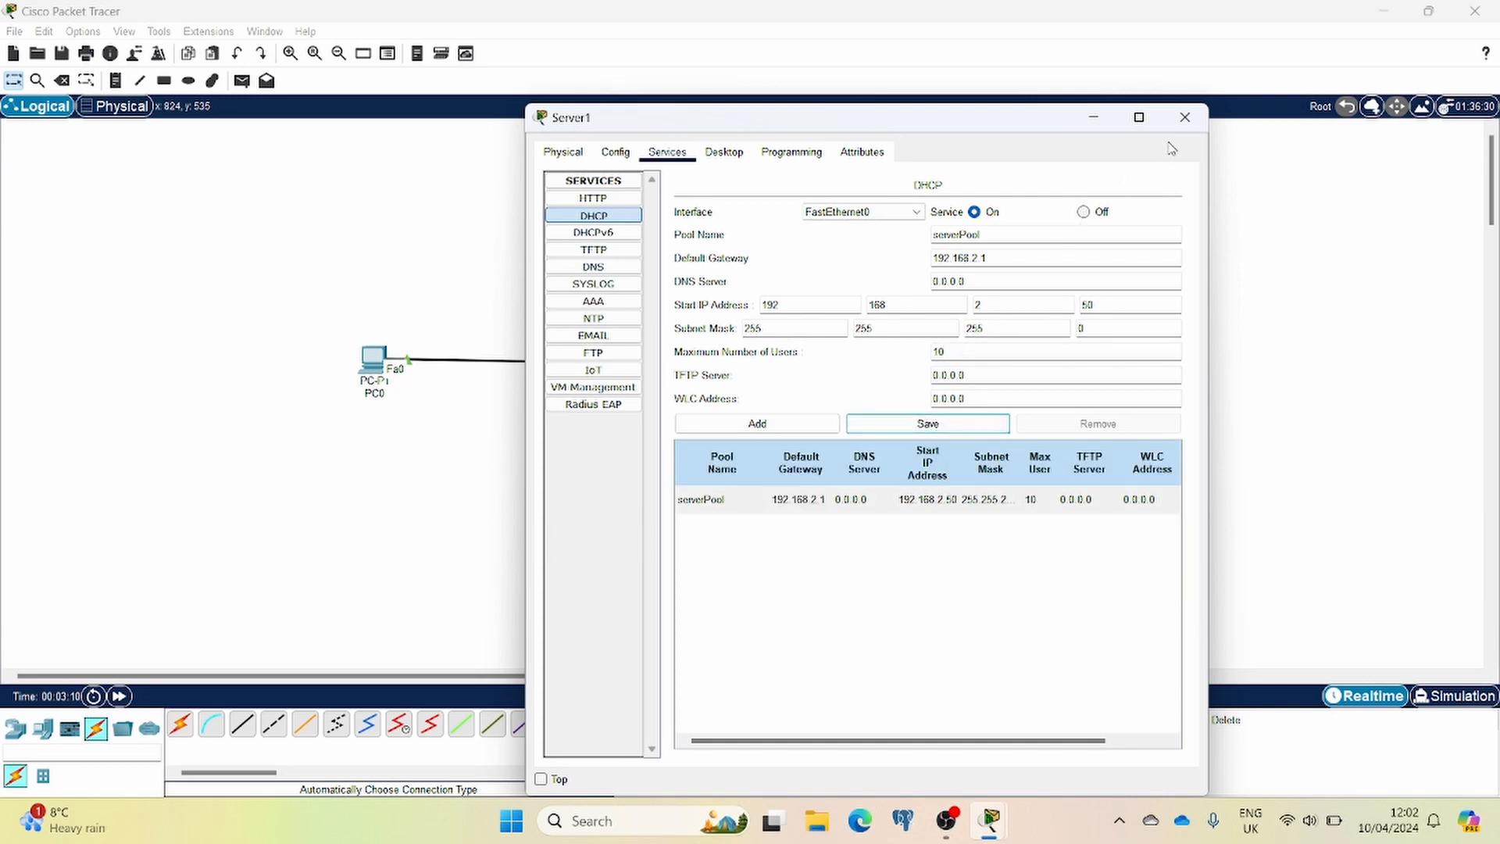
pyautogui.click(1185, 117)
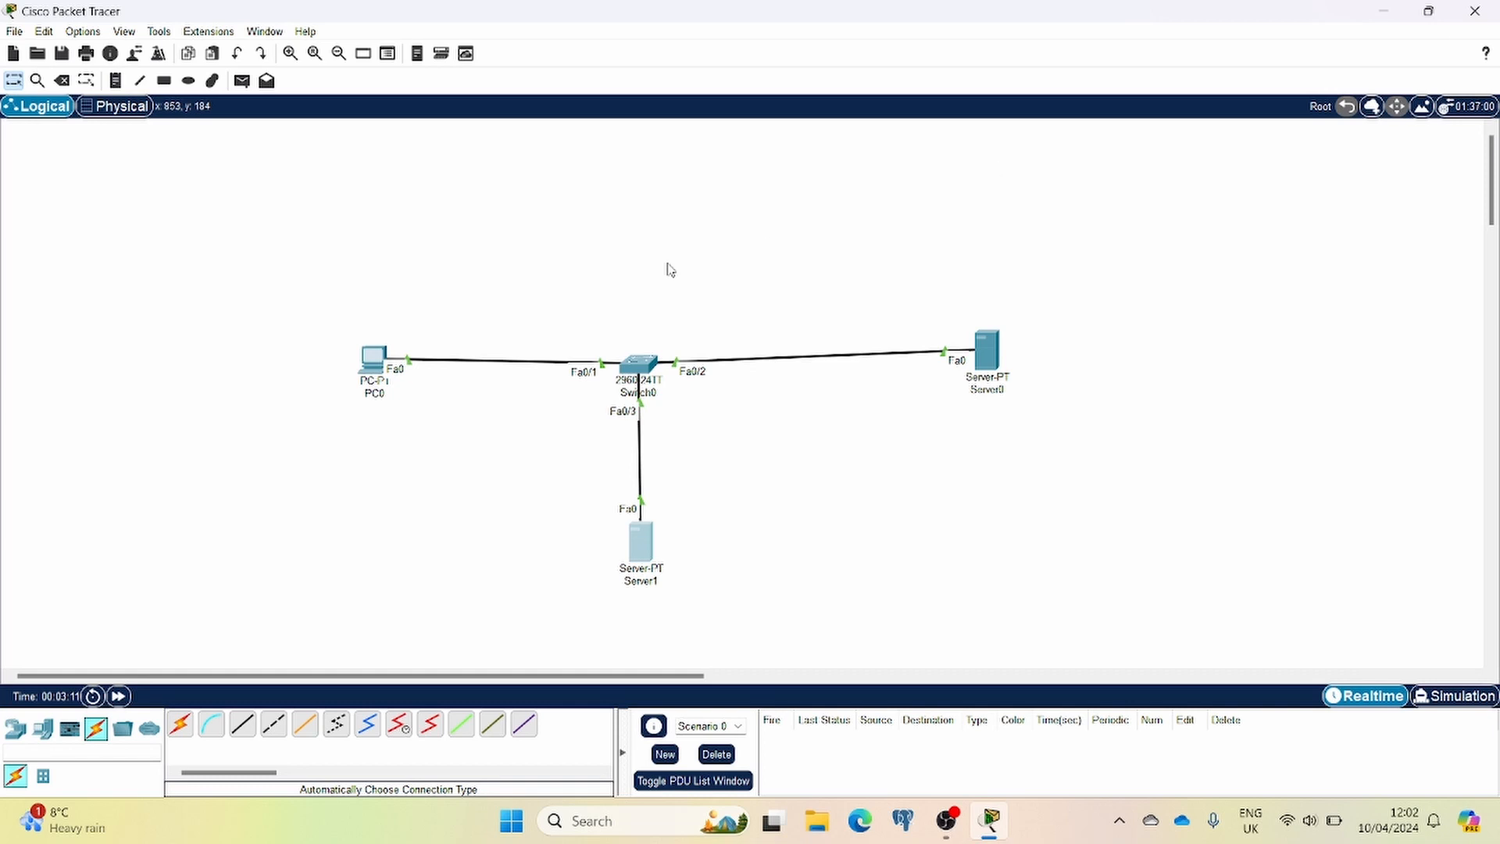
# Renew PC0's DHCP lease by toggling its IP configuration between Static and DHCP twice, and check which server's network it receives.
pyautogui.click(364, 378)
pyautogui.click(577, 285)
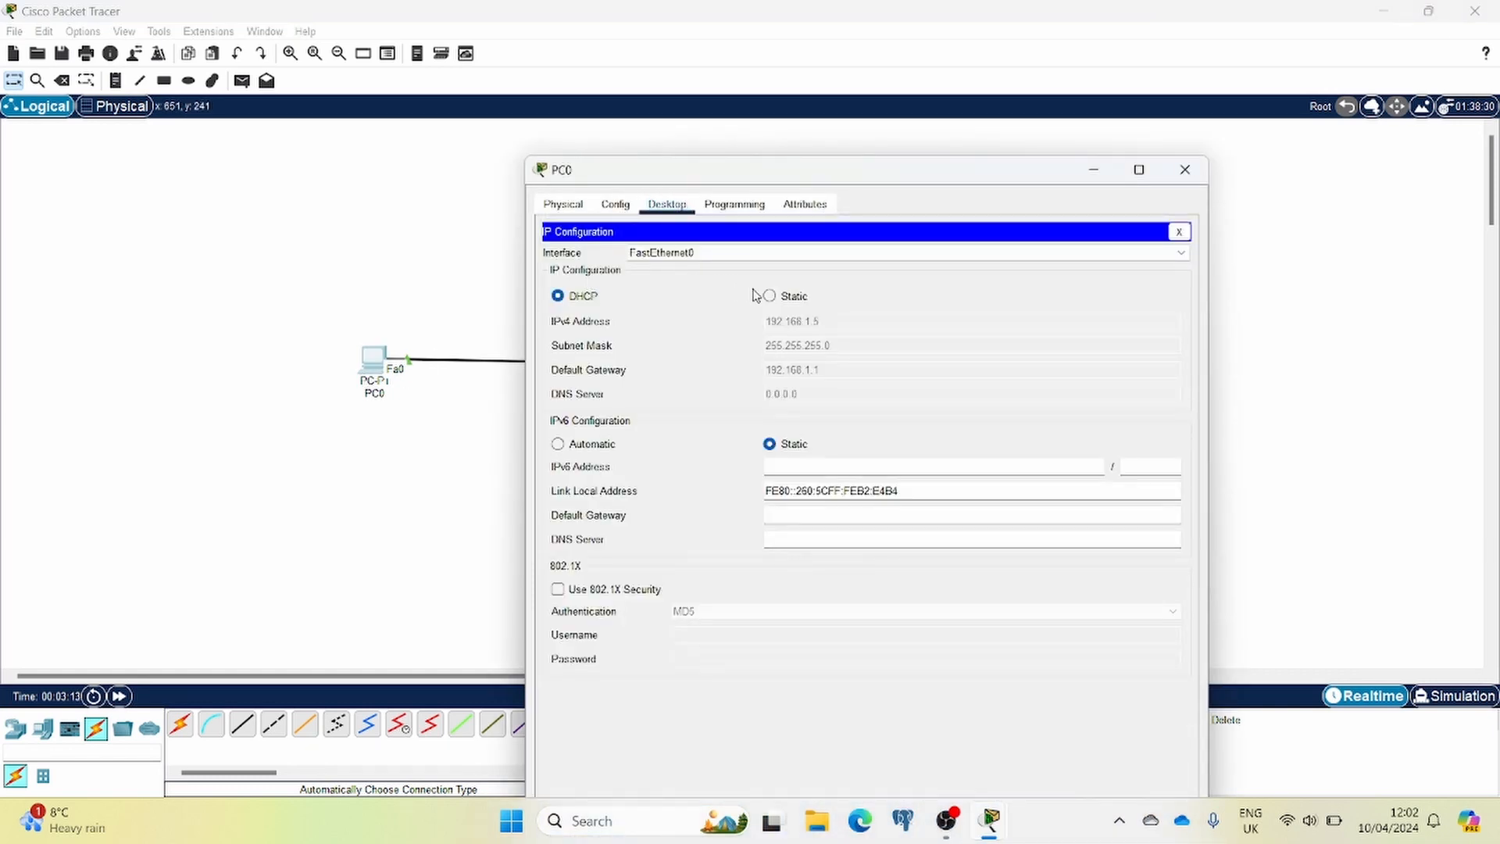
pyautogui.click(769, 295)
pyautogui.click(557, 297)
pyautogui.click(773, 296)
pyautogui.click(564, 299)
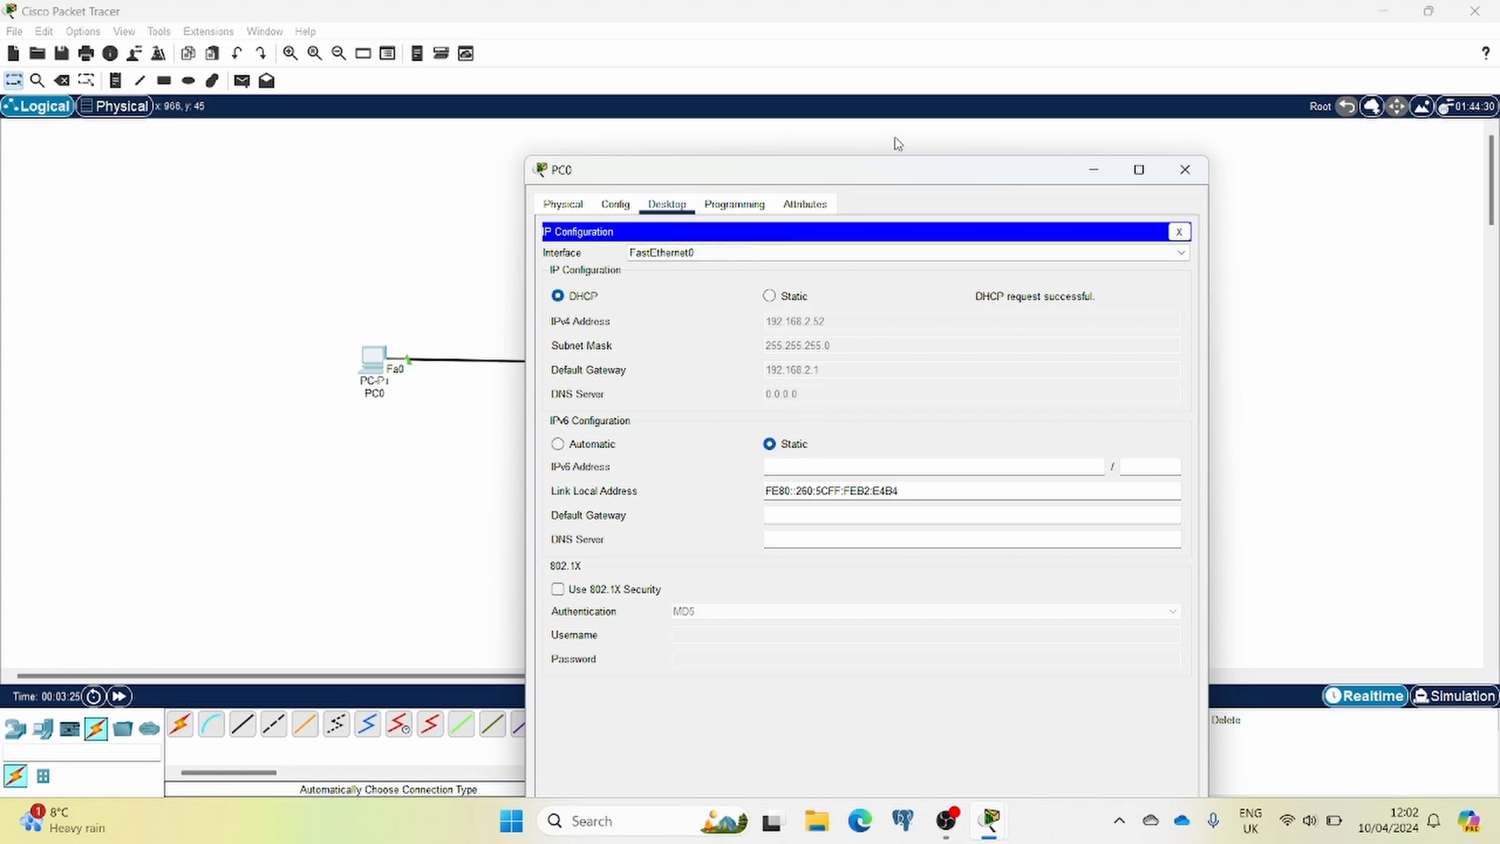
pyautogui.moveTo(824, 174); pyautogui.dragTo(1033, 134)
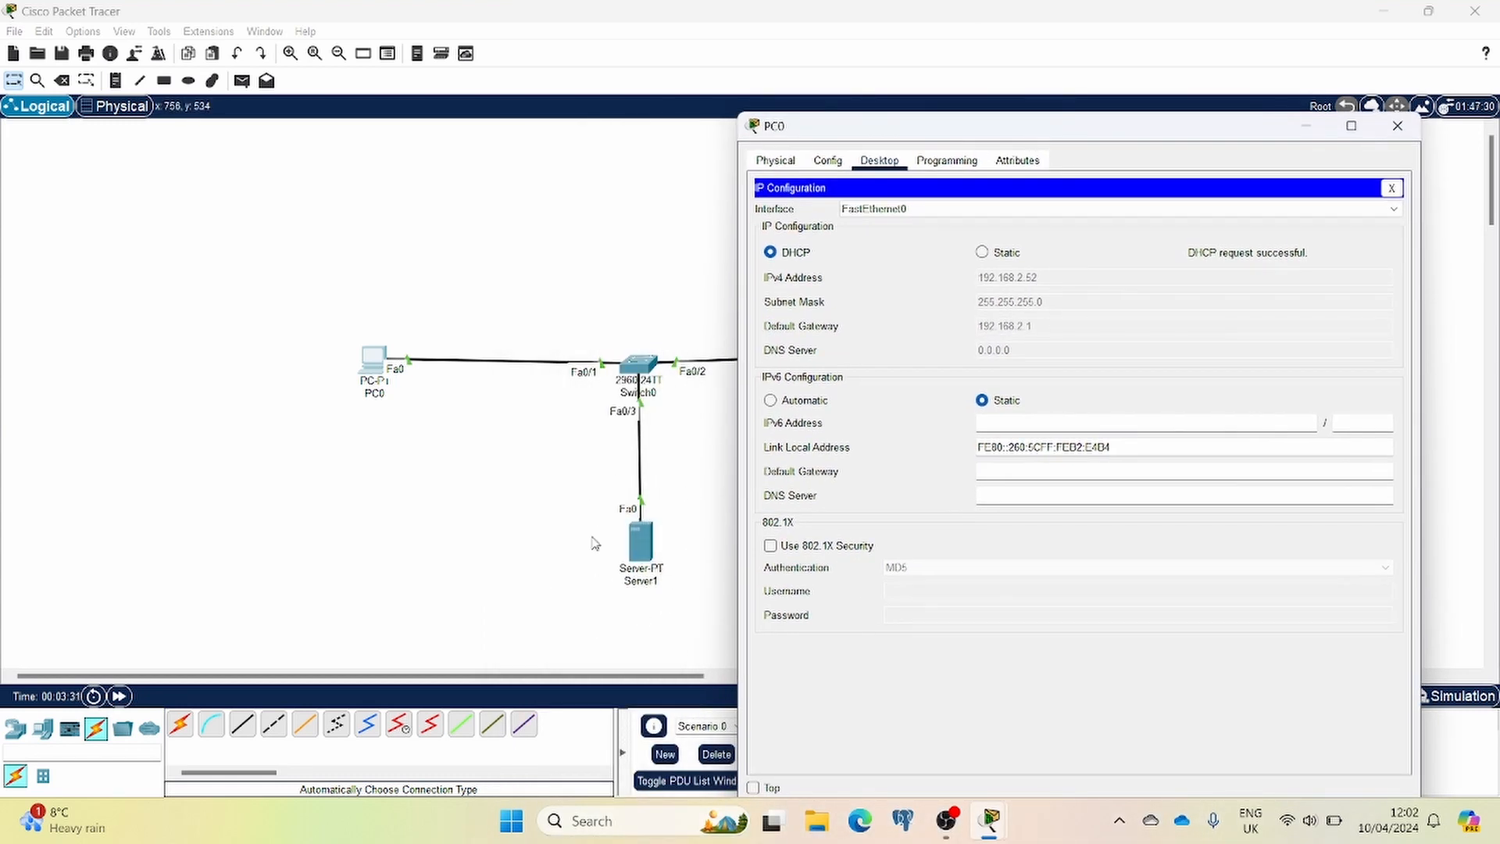
pyautogui.click(1393, 129)
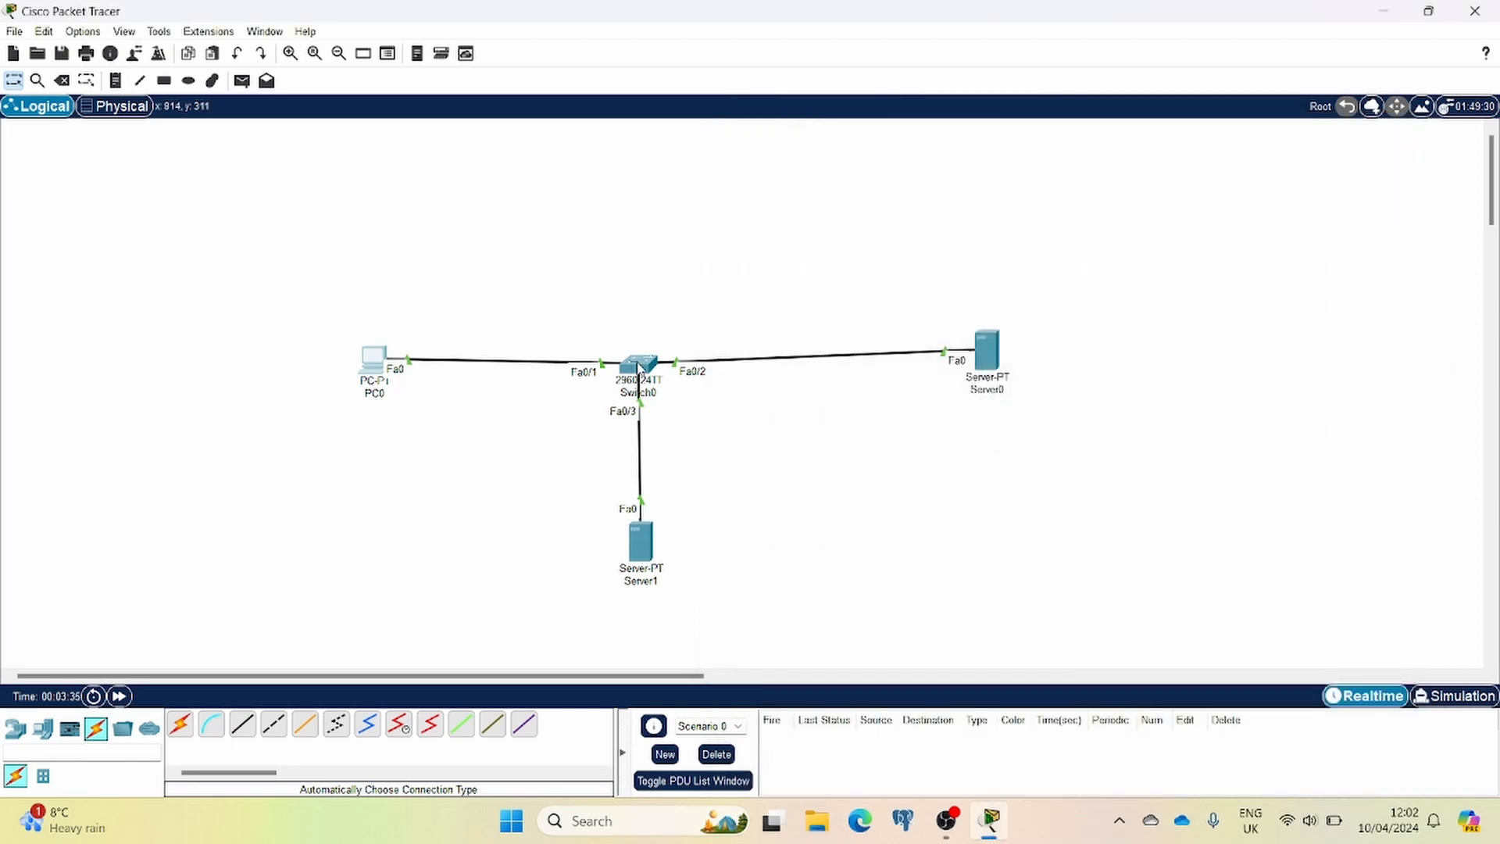
# Open Switch0's command line interface and start a session at the user-mode prompt.
pyautogui.click(639, 367)
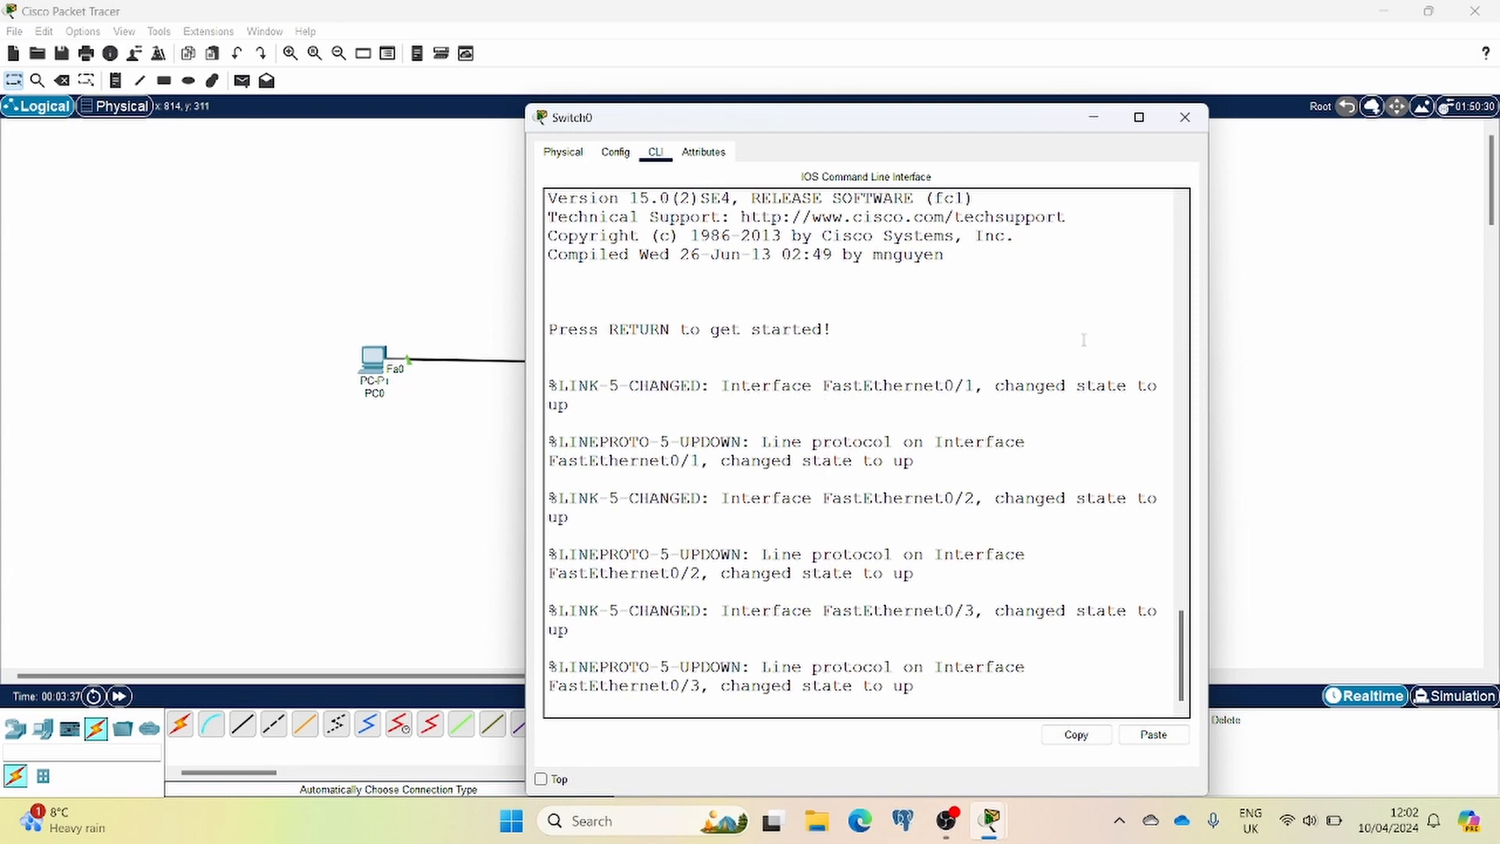
pyautogui.moveTo(938, 118); pyautogui.dragTo(936, 61)
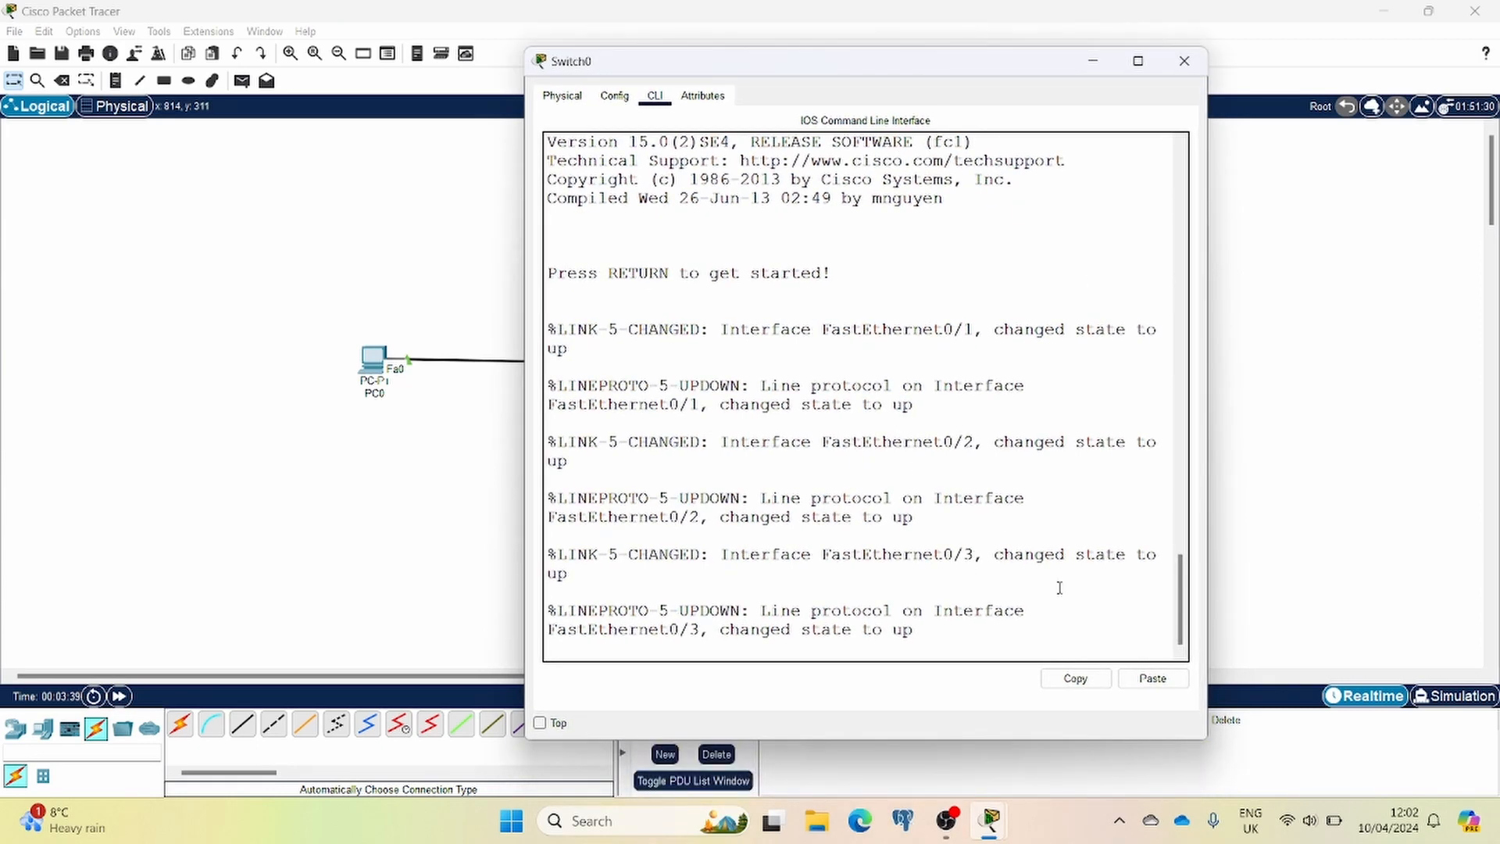
pyautogui.press('Return')
pyautogui.press('Return')
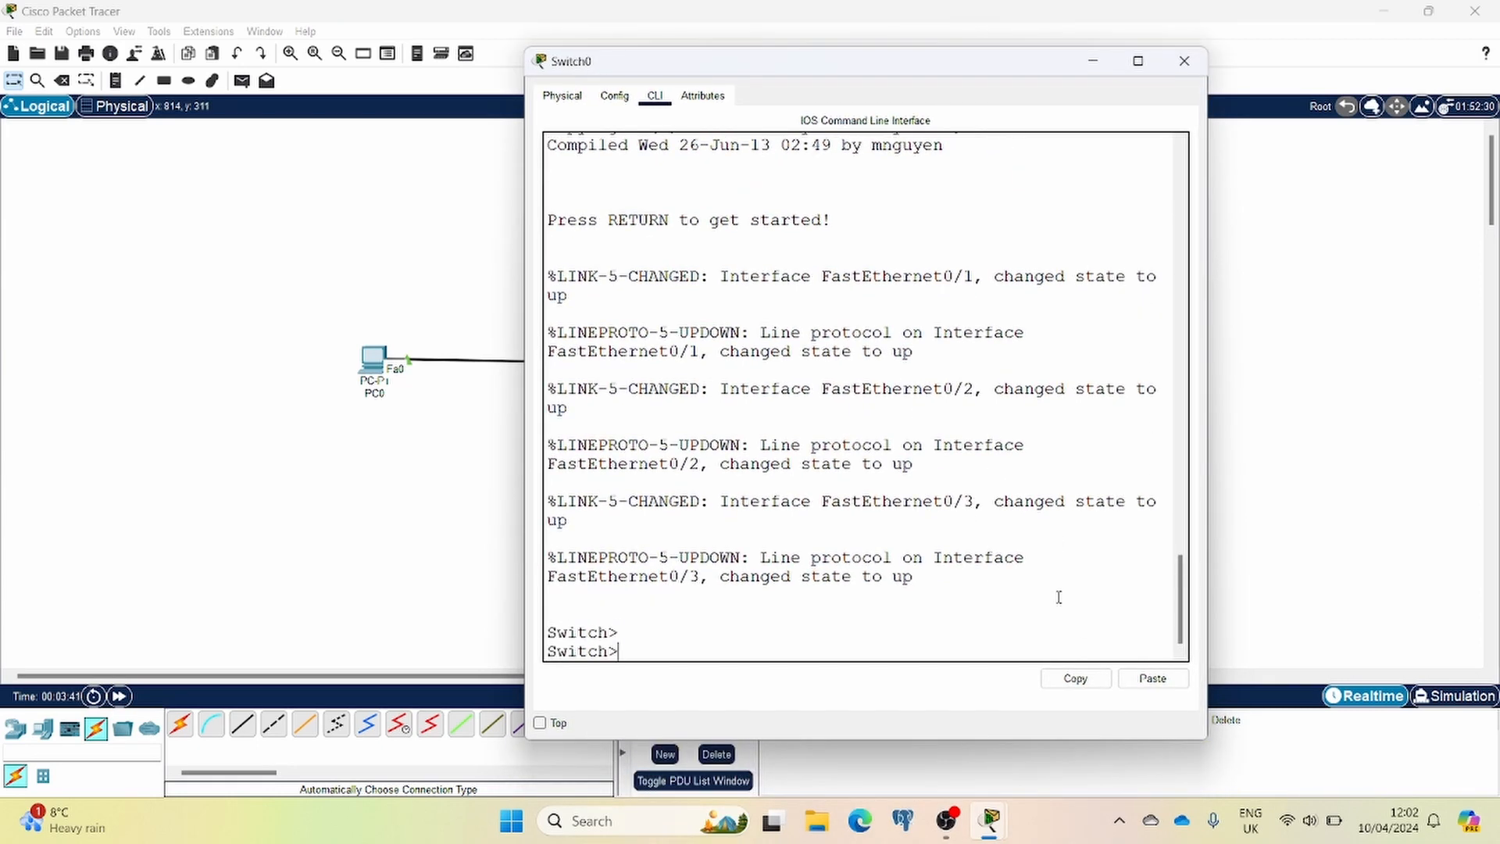
# Enter privileged mode on Switch0 with enable, and open global configuration mode with configure terminal.
pyautogui.write('enable')
pyautogui.press('Return')
pyautogui.write('confi')
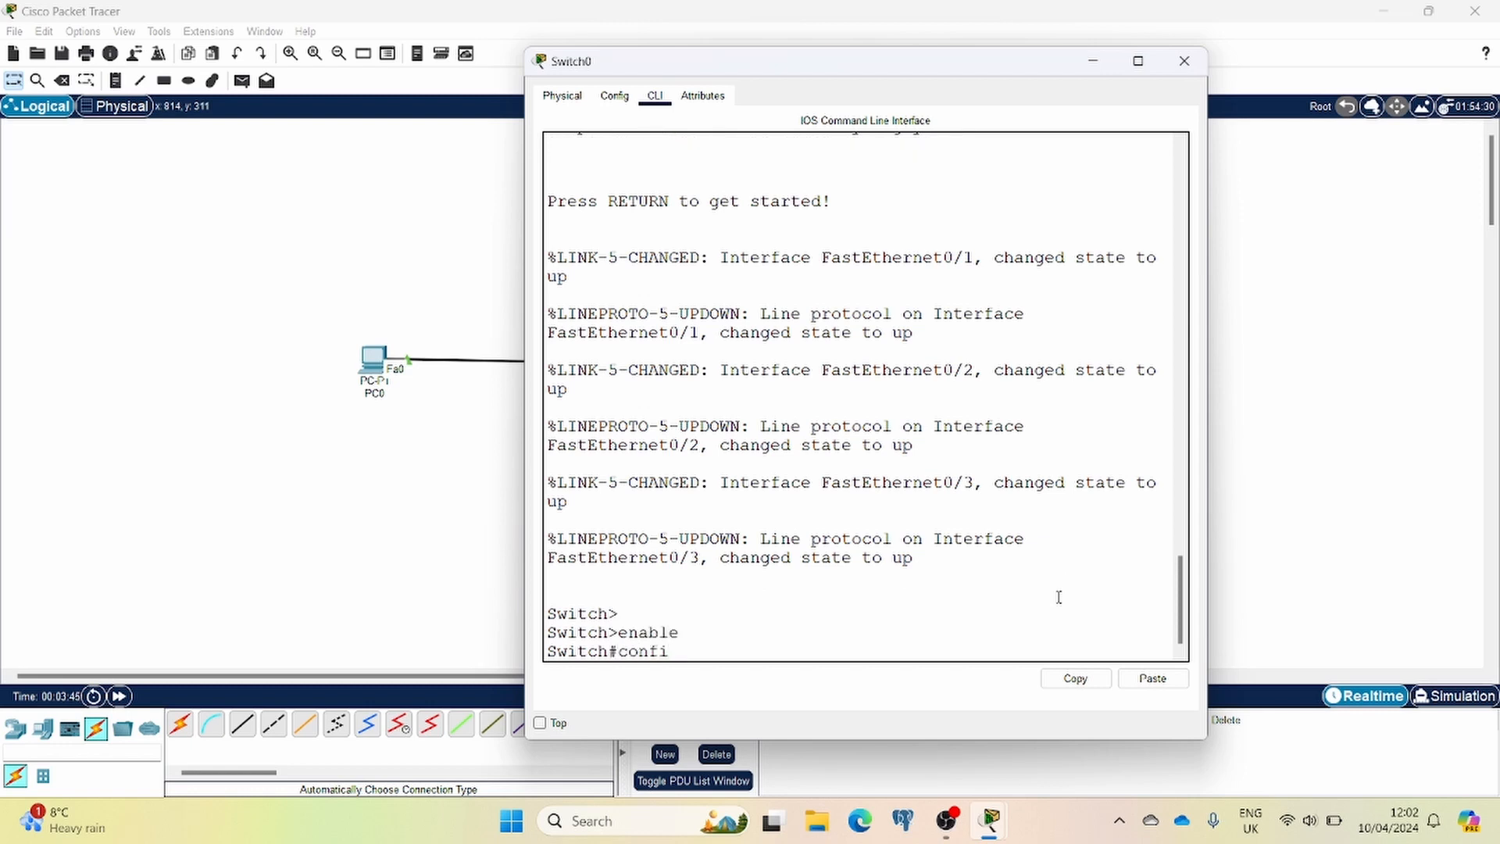
pyautogui.press('Tab')
pyautogui.write('ter')
pyautogui.press('Tab')
pyautogui.press('Return')
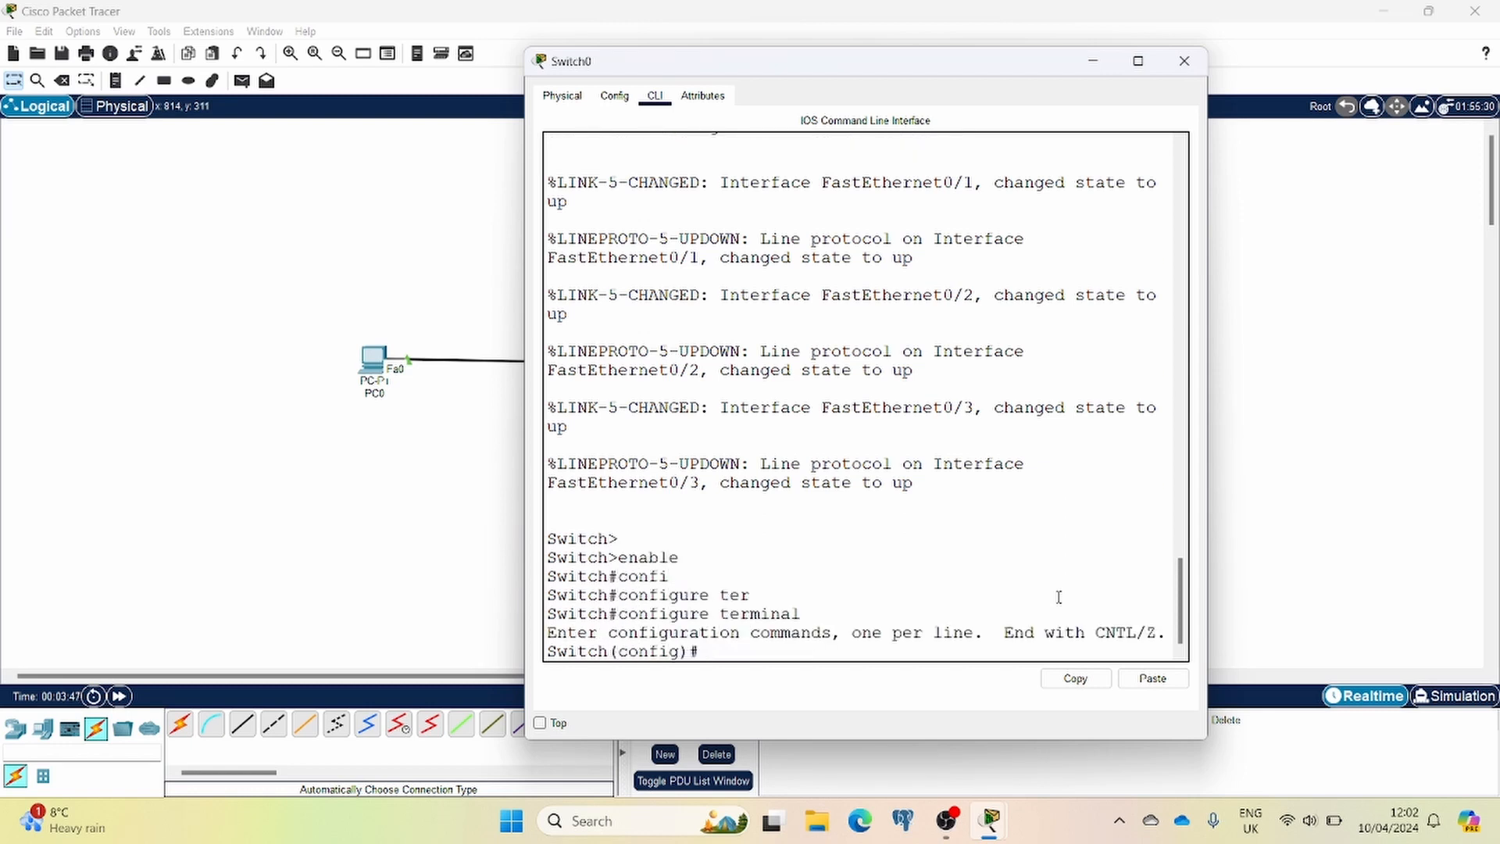
# Enable DHCP snooping on Switch0 globally and for VLAN 1 with ip dhcp snooping and ip dhcp snooping vlan 1.
pyautogui.write('ip dhcp snooping')
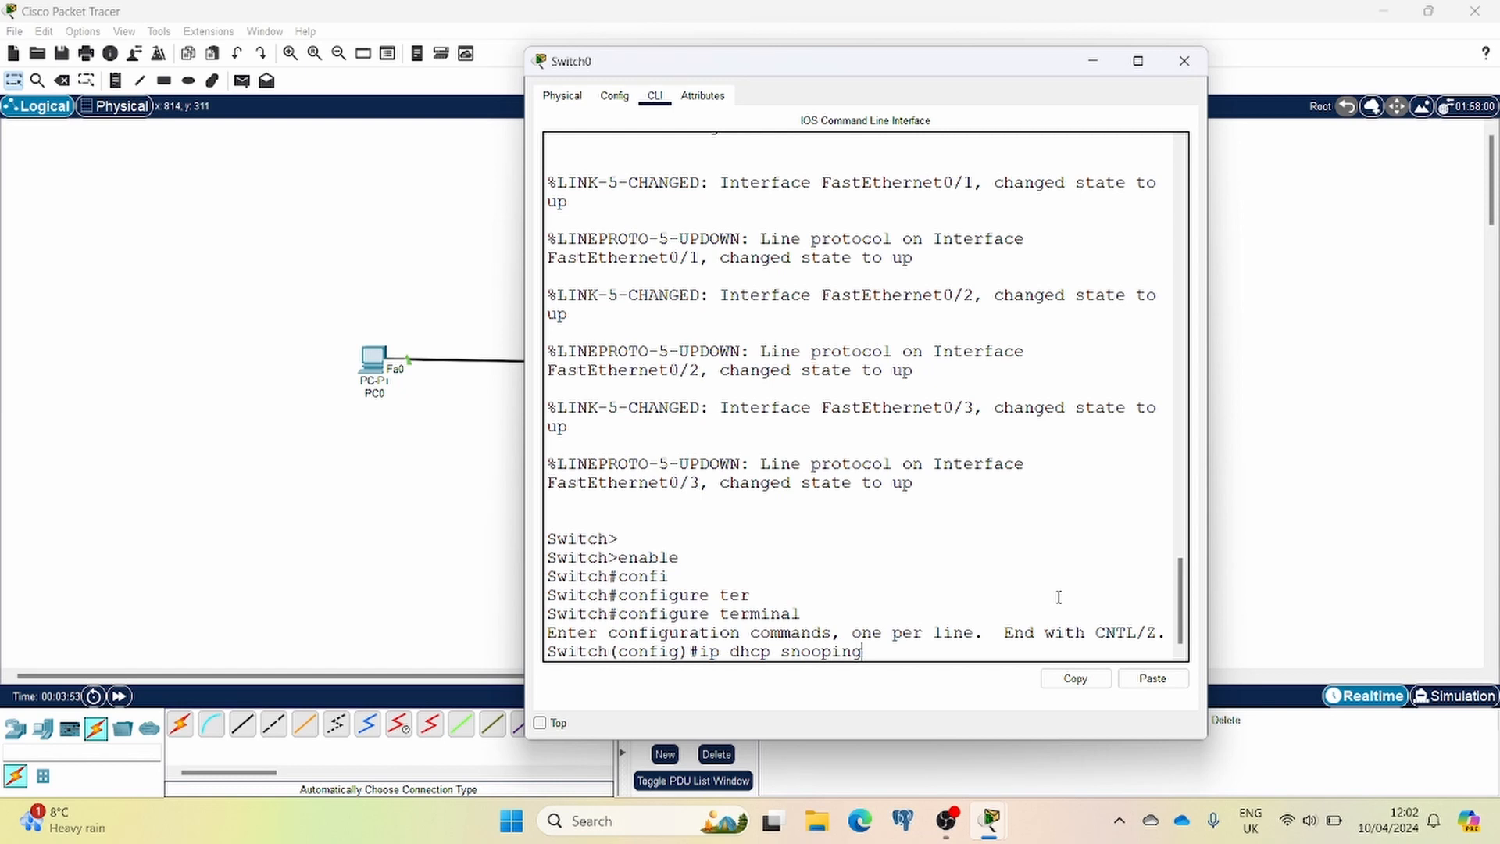
pyautogui.press('Return')
pyautogui.write('ip')
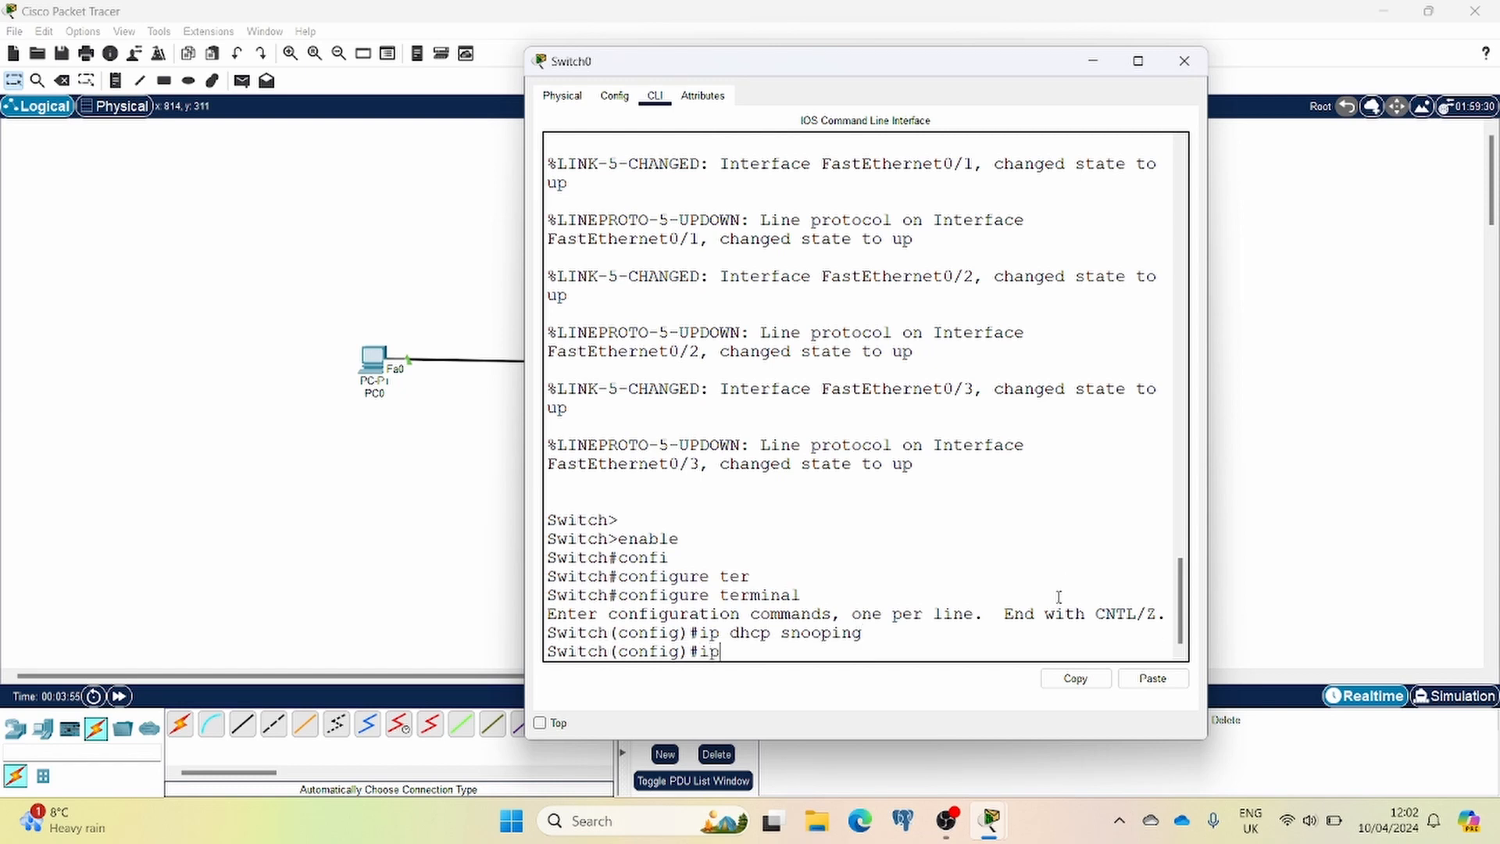
pyautogui.write(' dhcp snooping')
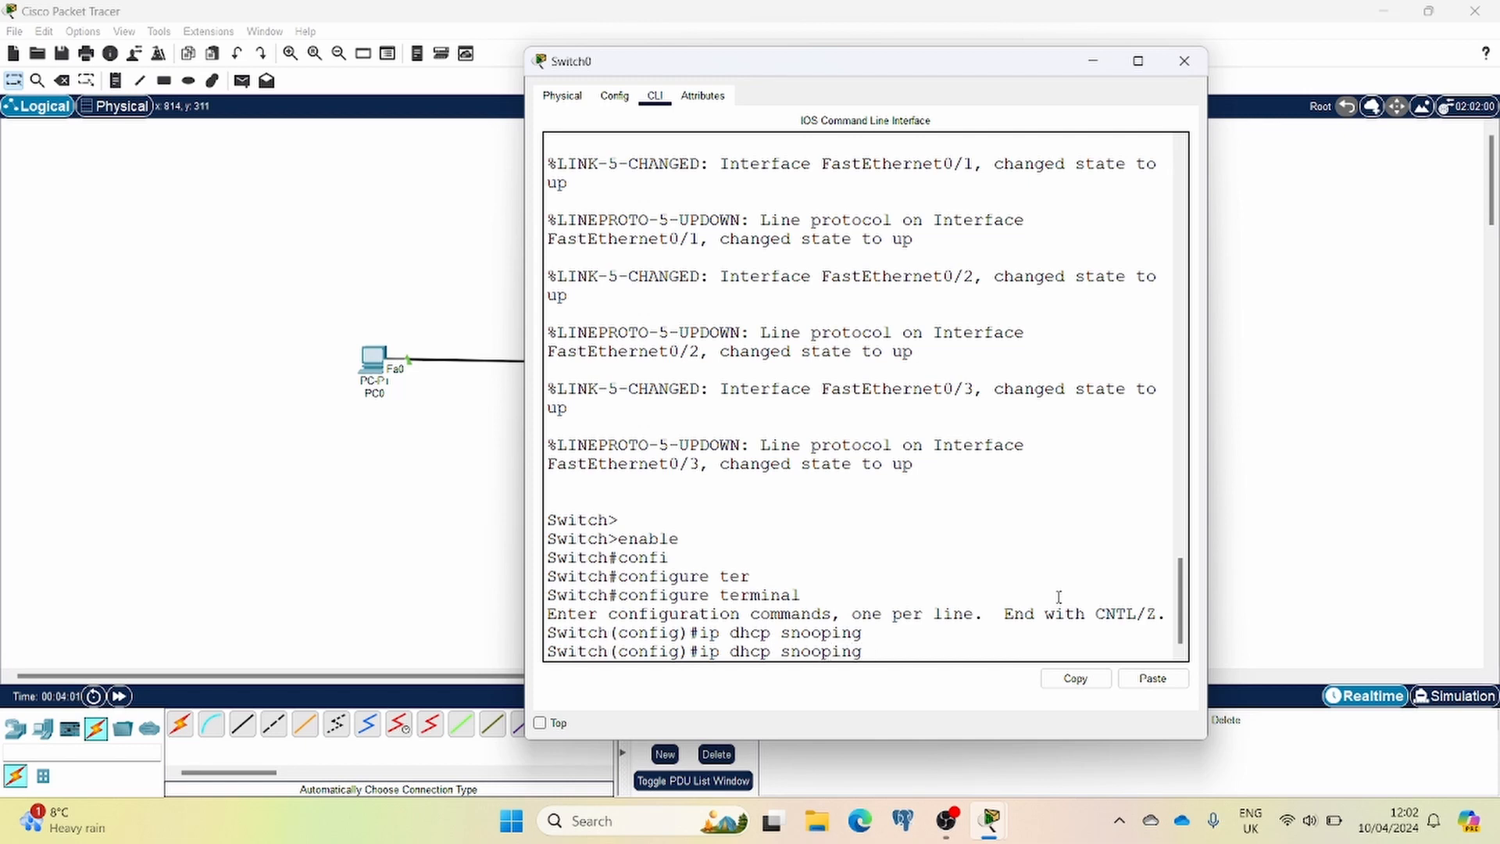
pyautogui.write(' valan 1')
pyautogui.press('Return')
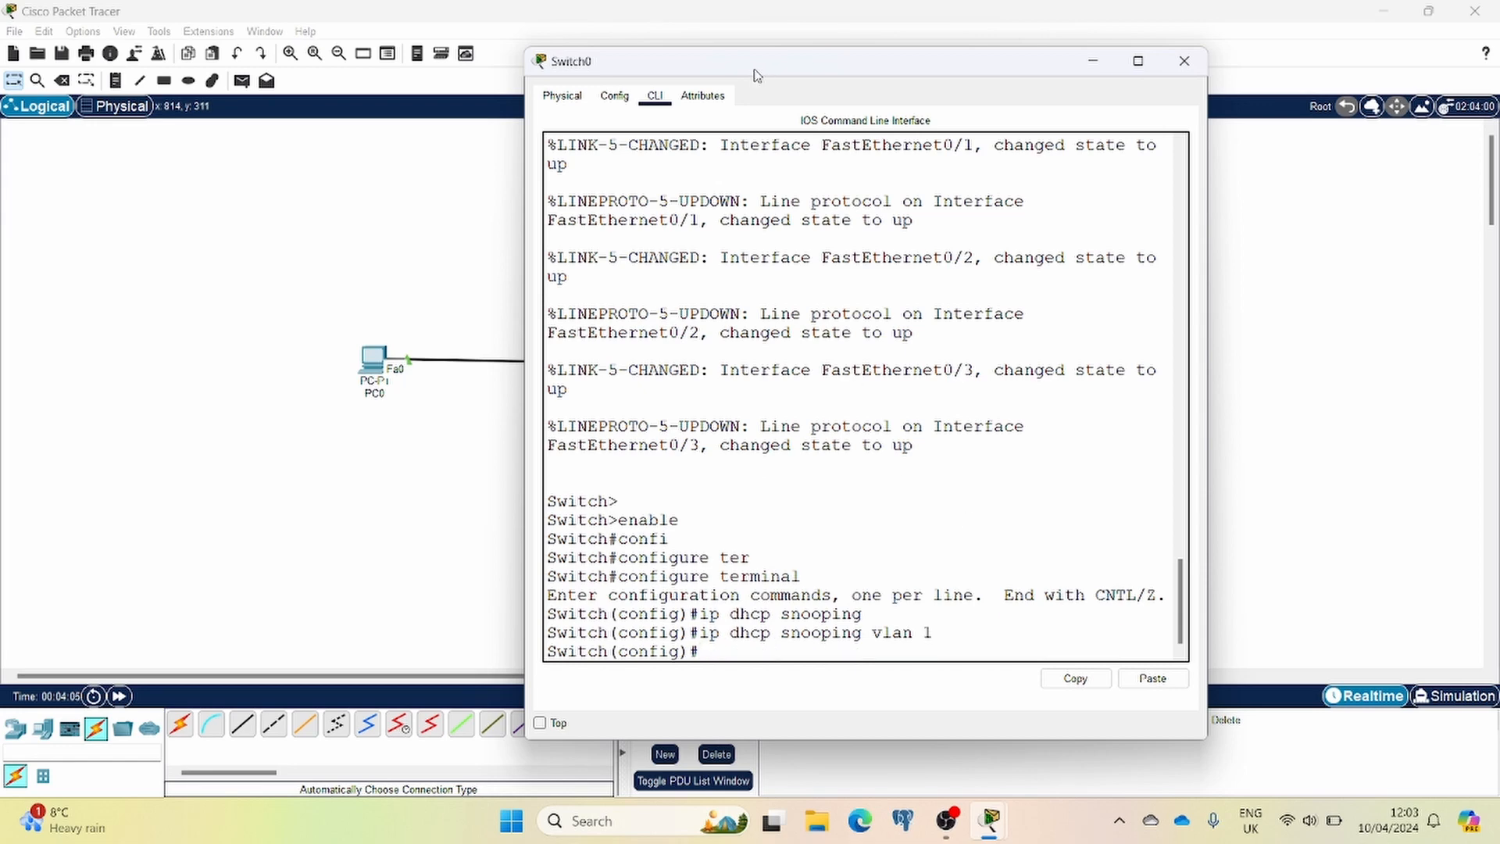
# Exit the switch's configuration mode and display the snooping status with show ip dhcp snooping.
pyautogui.moveTo(756, 67); pyautogui.dragTo(899, 63)
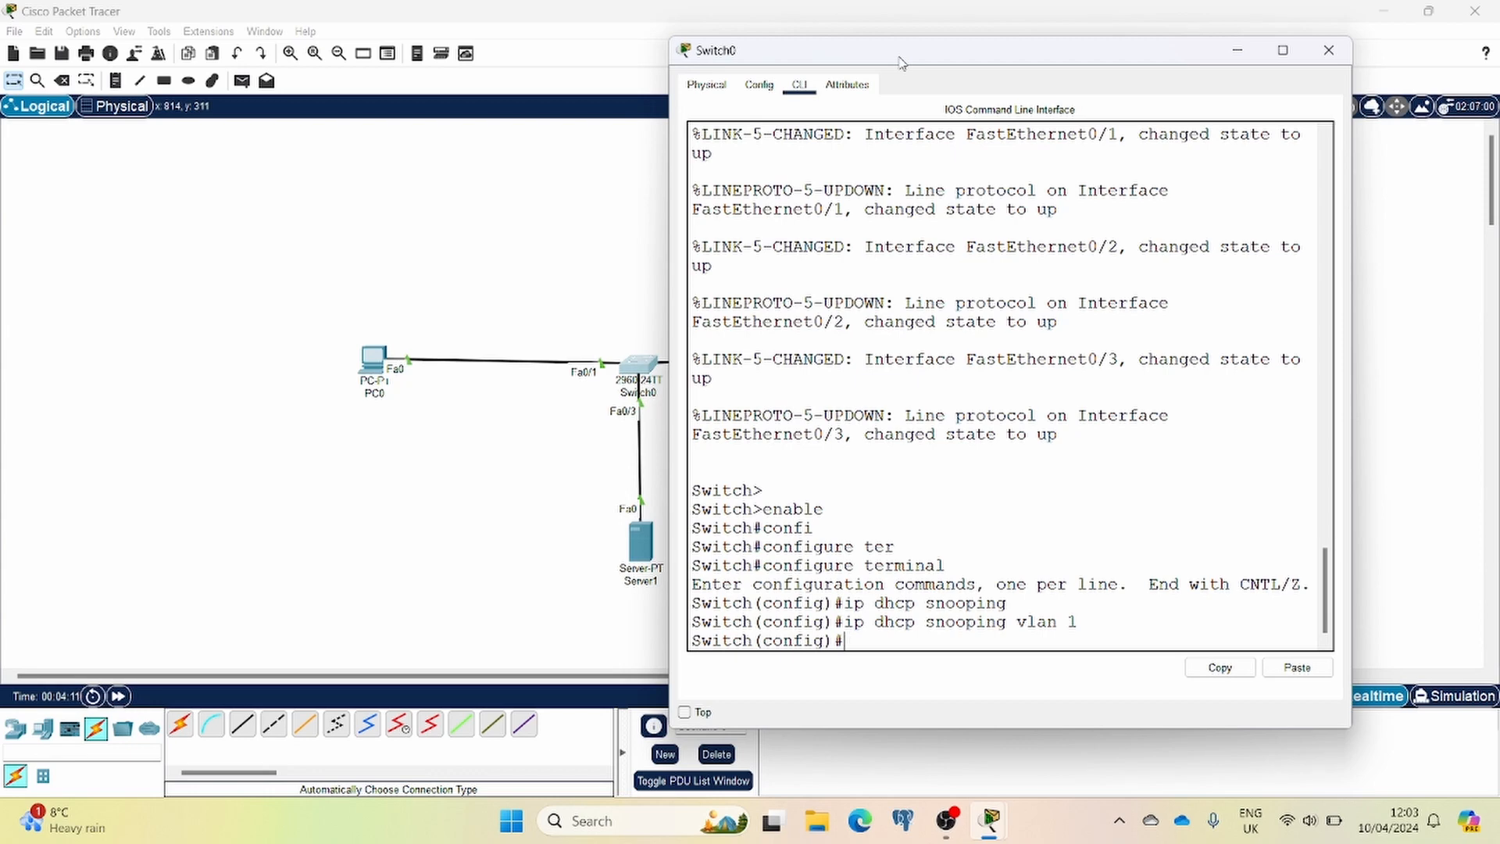
pyautogui.moveTo(901, 62); pyautogui.dragTo(966, 57)
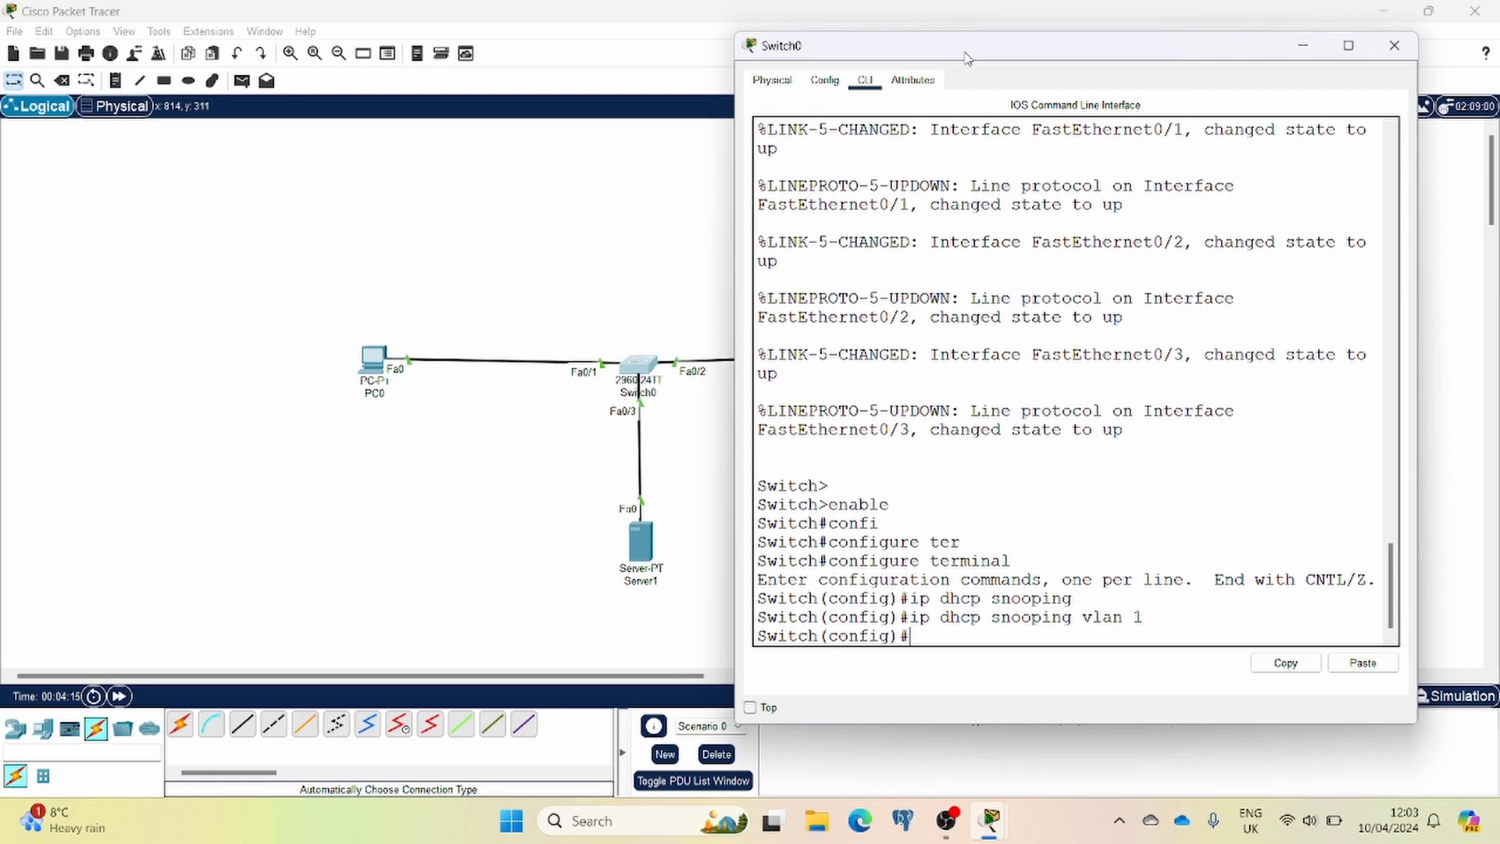
pyautogui.write('exit')
pyautogui.press('Return')
pyautogui.write('show')
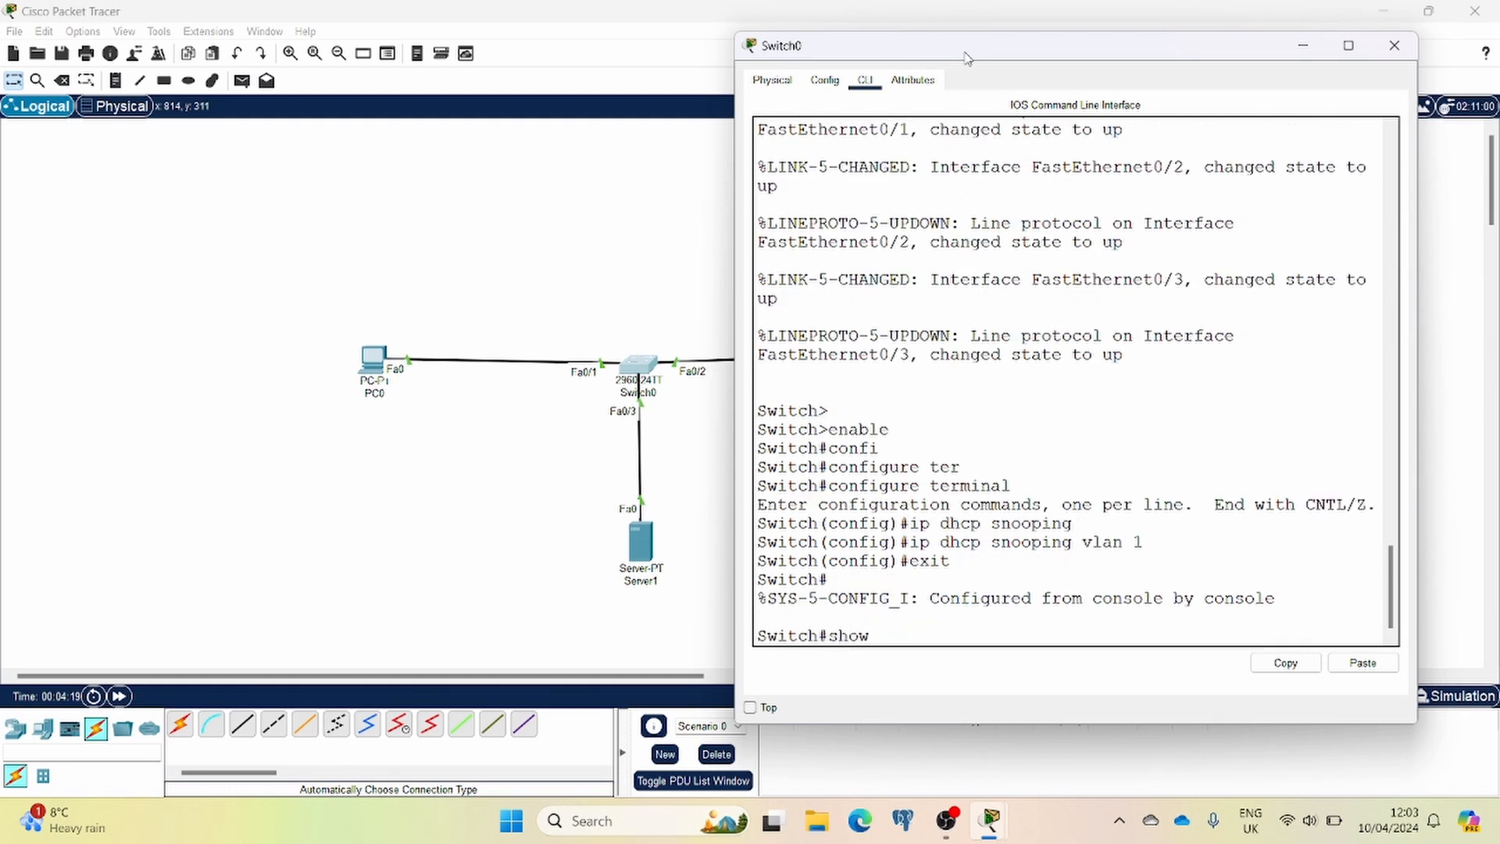
pyautogui.write(' ip dhcp snooping')
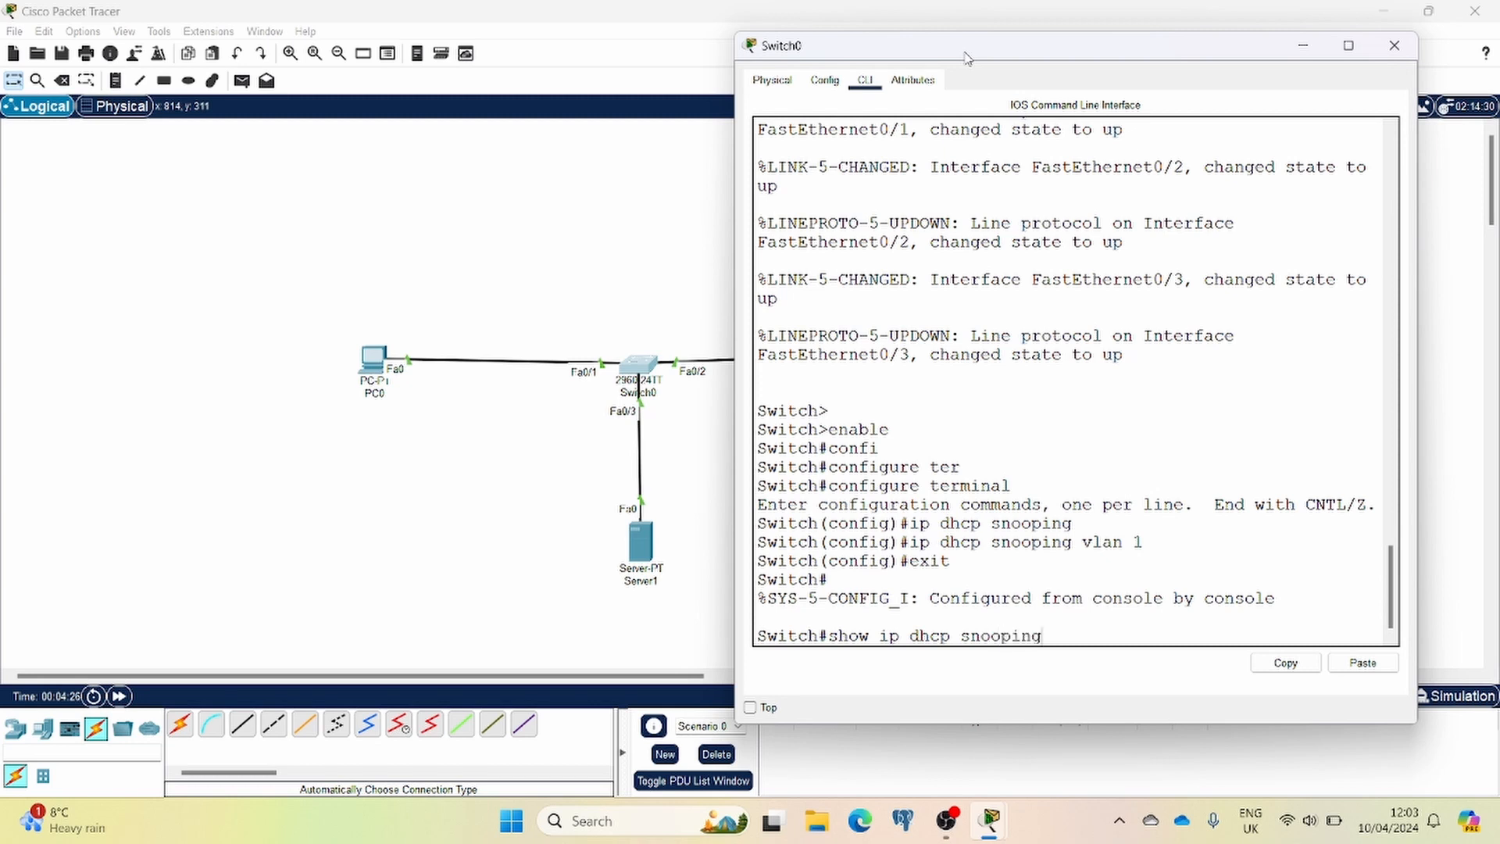
pyautogui.press('Return')
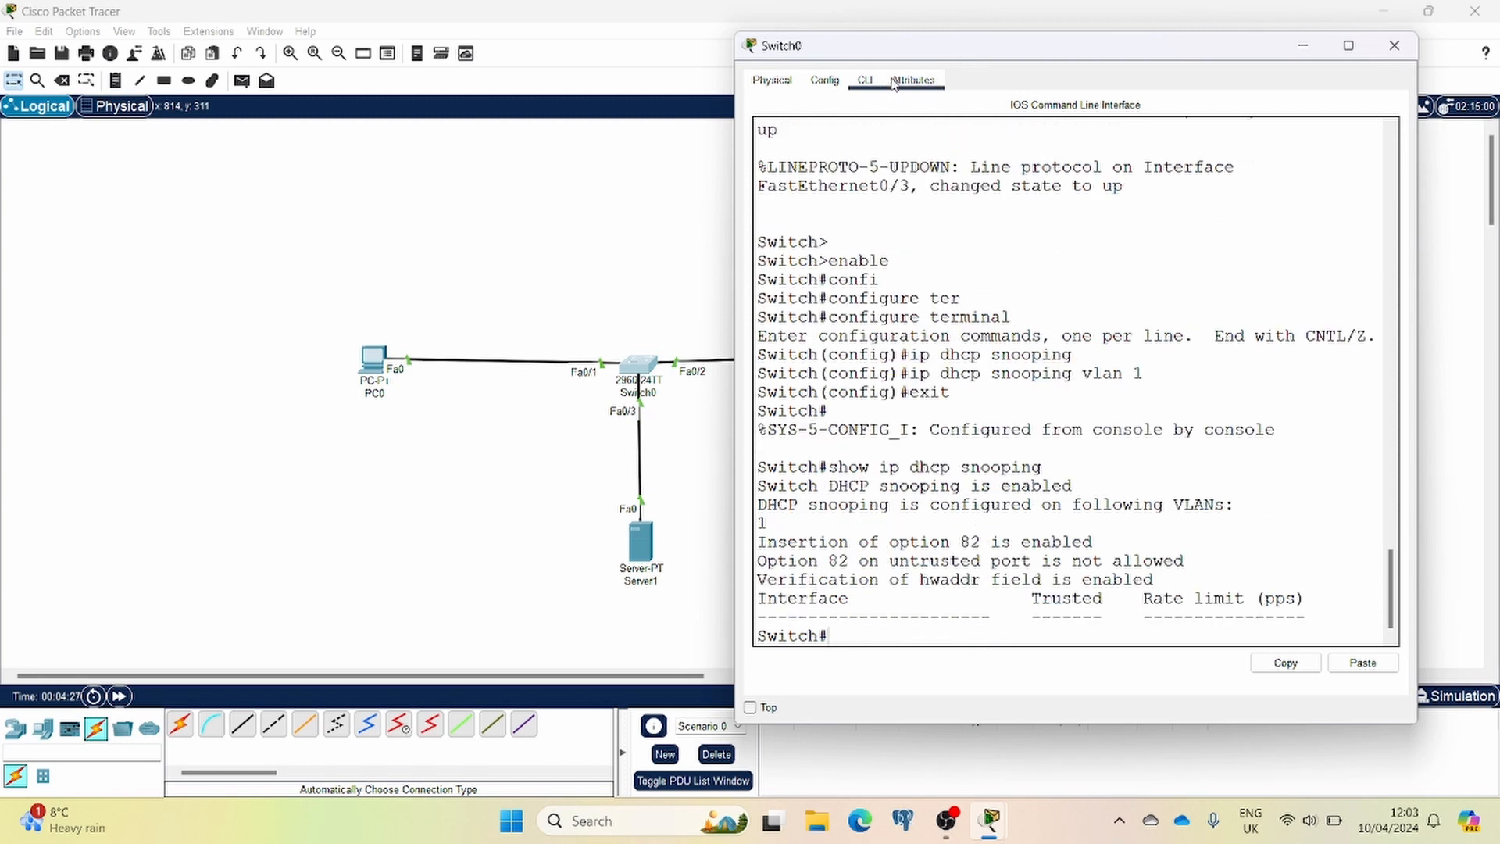
# Renew PC0's DHCP lease by switching its IP configuration to Static and back to DHCP, and check the address it receives.
pyautogui.click(503, 498)
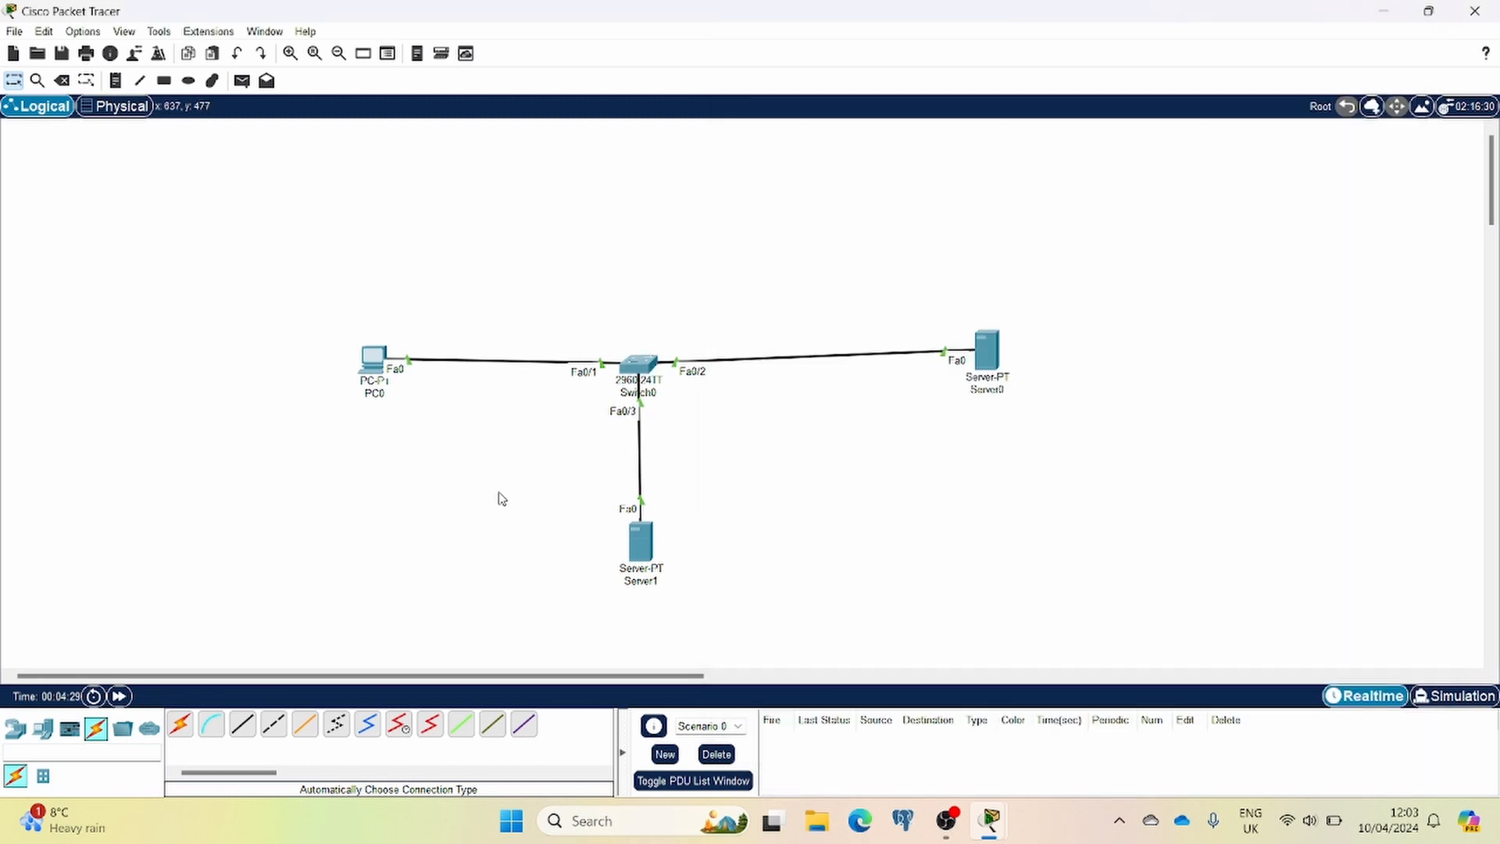
pyautogui.click(374, 360)
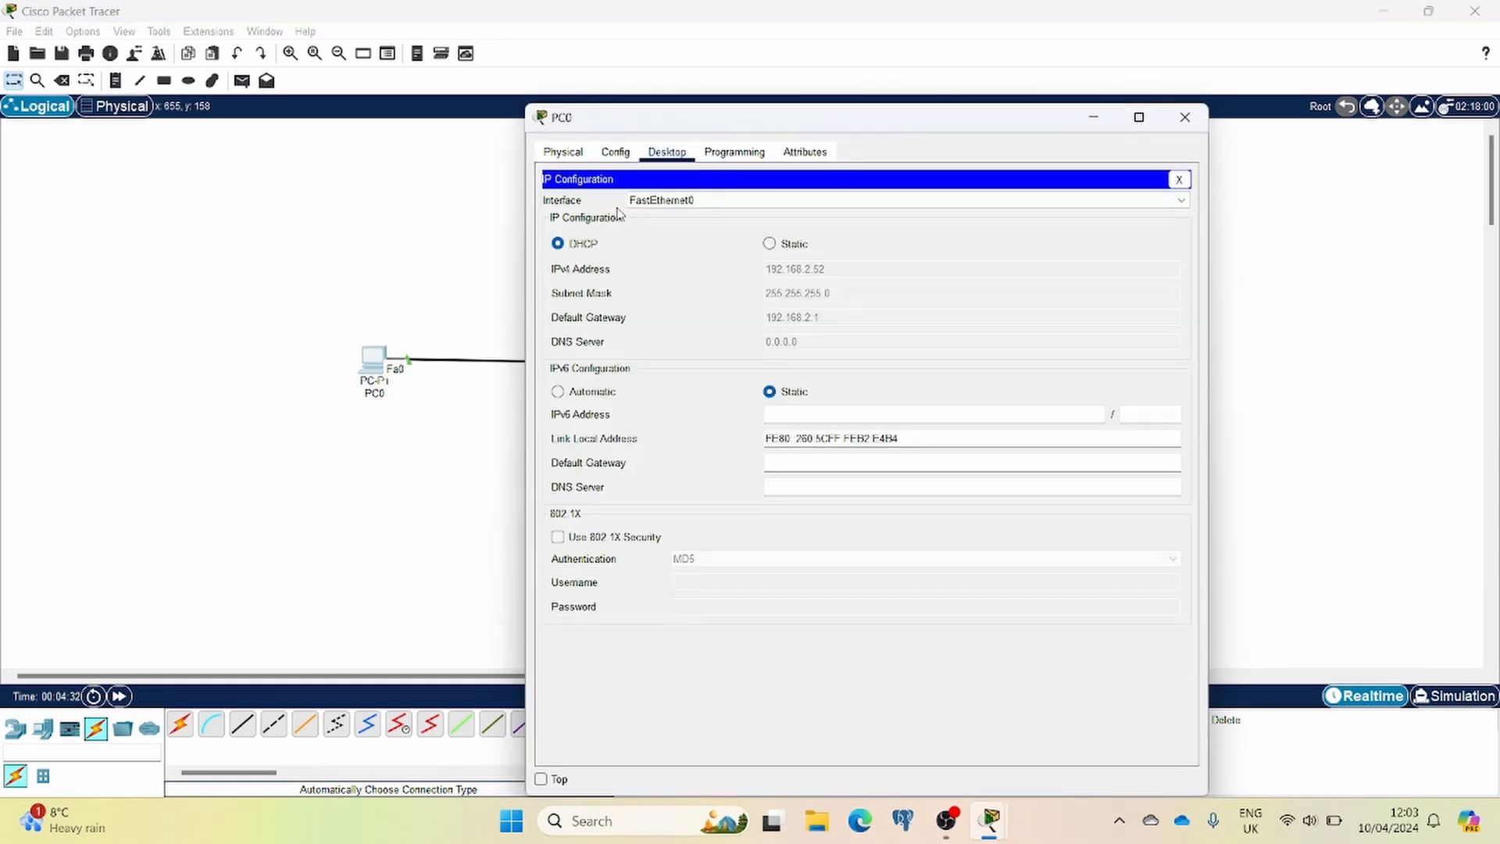
pyautogui.click(780, 244)
pyautogui.click(572, 245)
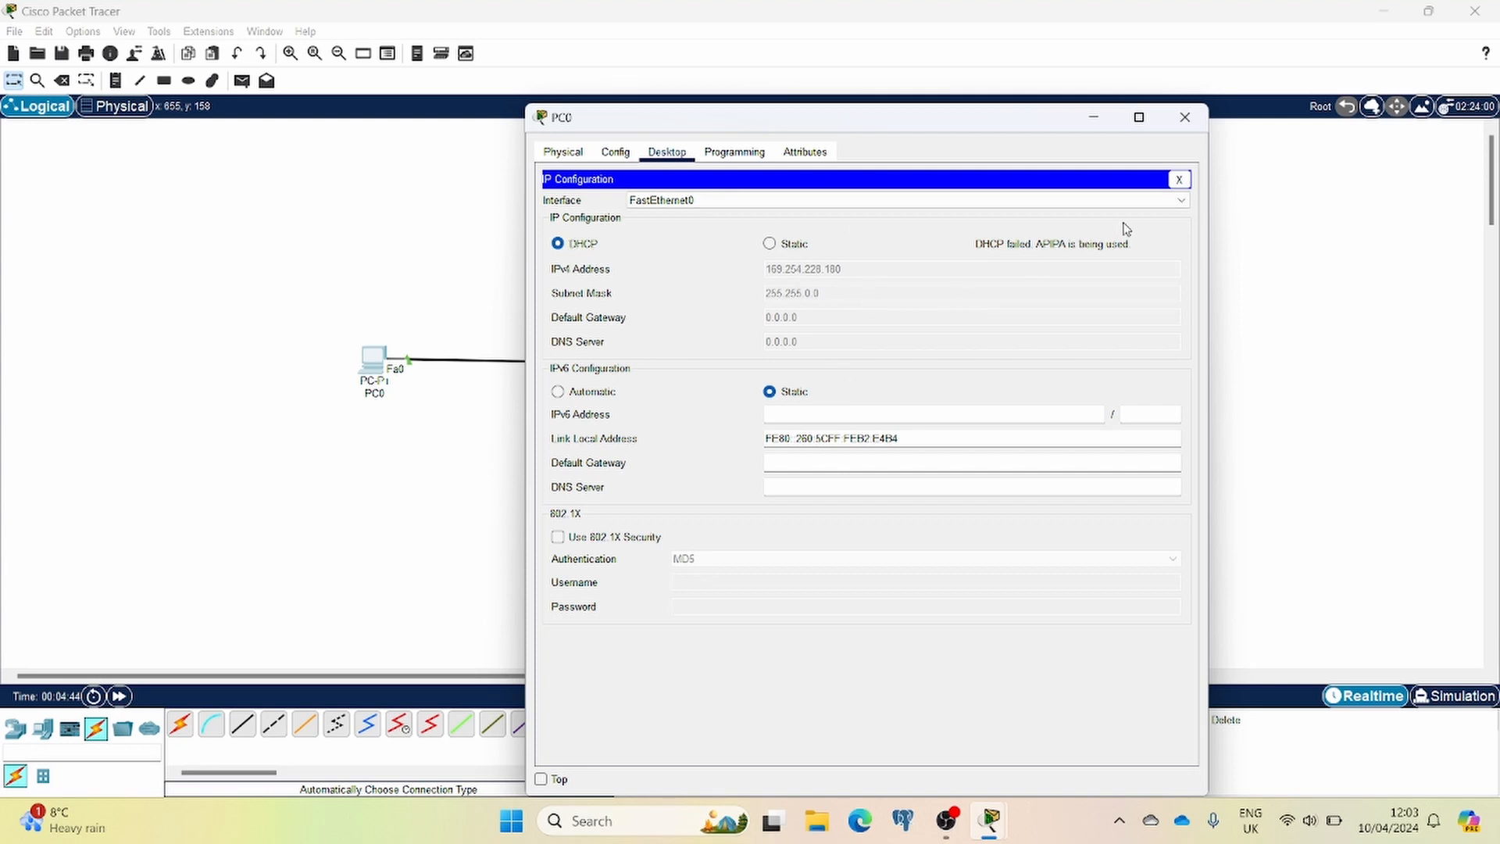
pyautogui.click(1184, 119)
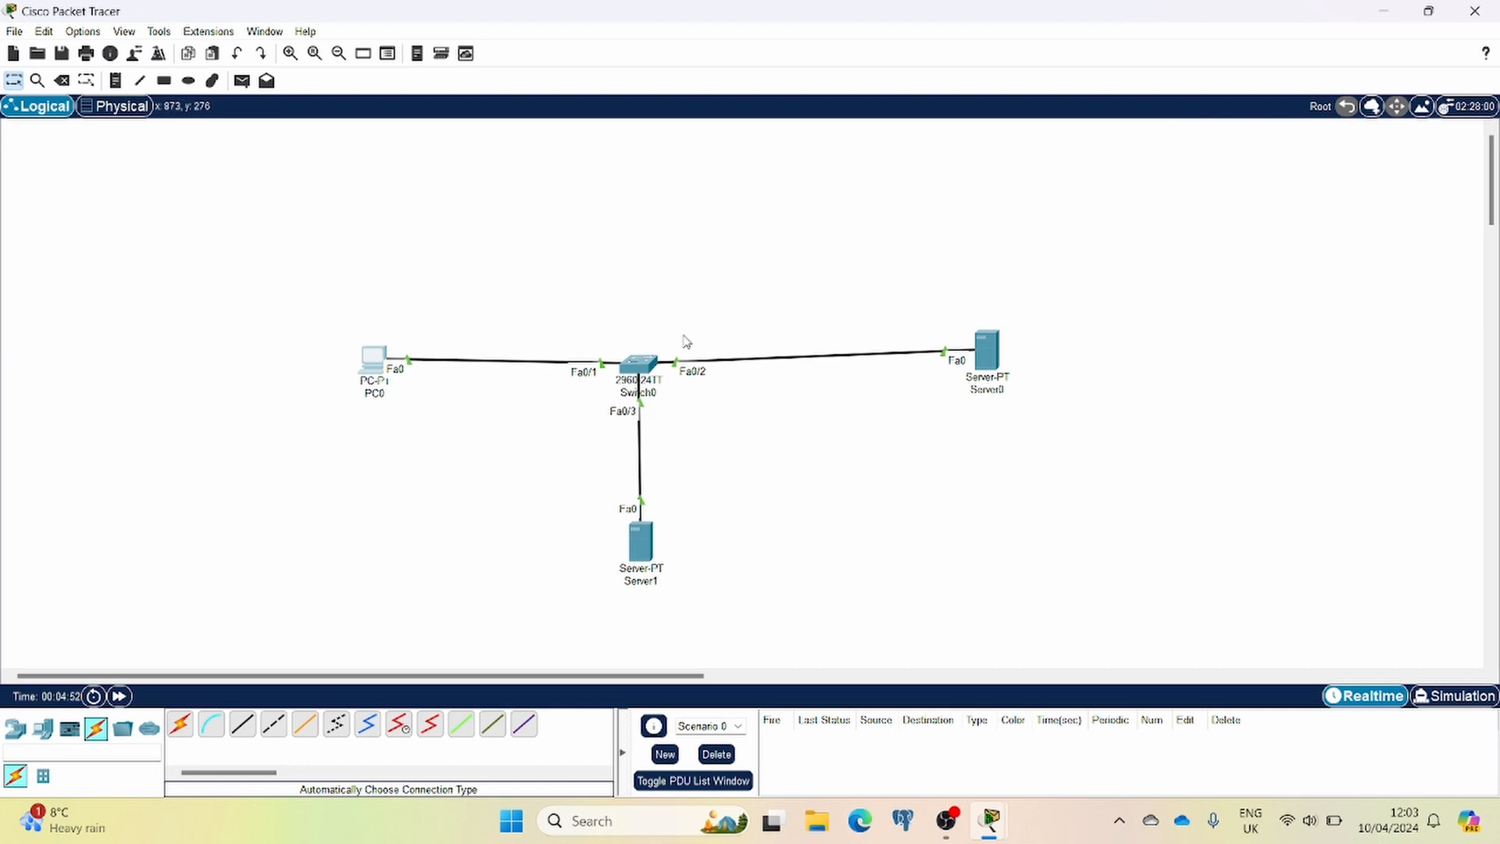
# Reopen Switch0's command line and enter interface configuration mode for fa0/2 from global configuration.
pyautogui.click(631, 372)
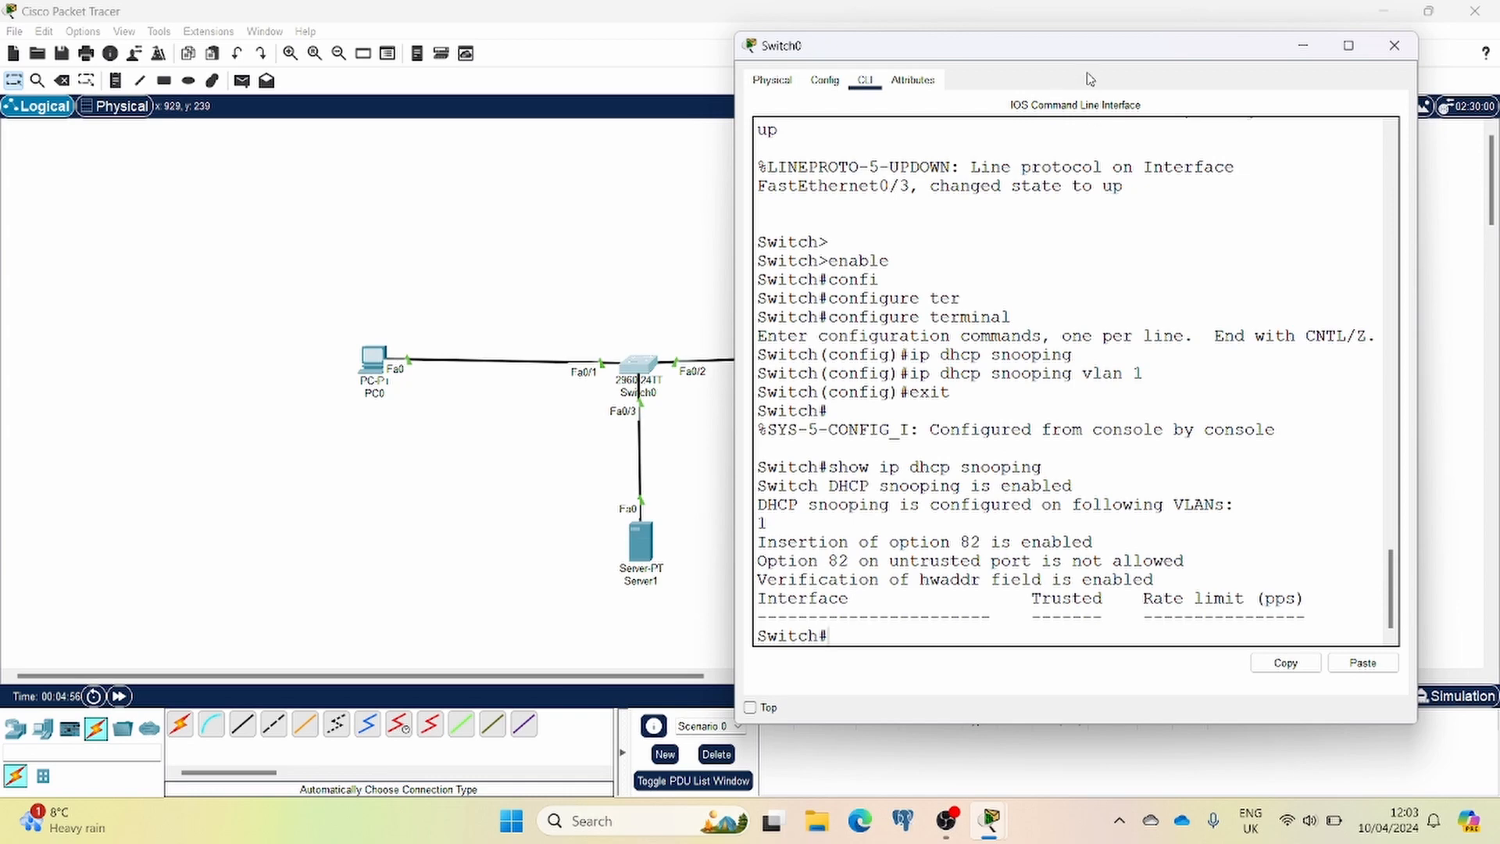
pyautogui.moveTo(1089, 57); pyautogui.dragTo(1231, 60)
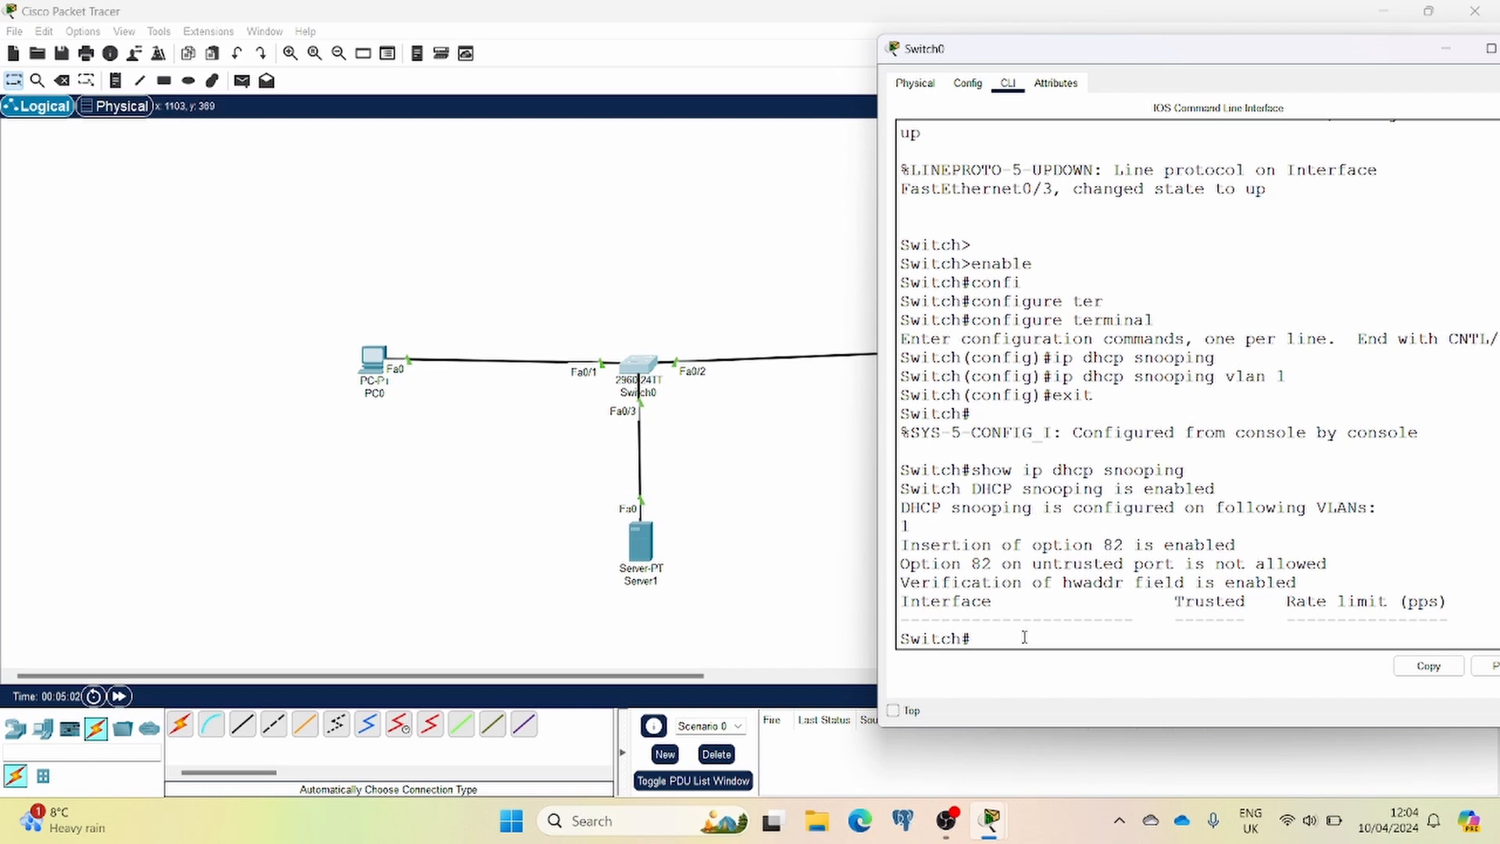
pyautogui.write('conf')
pyautogui.press('Tab')
pyautogui.write('ter')
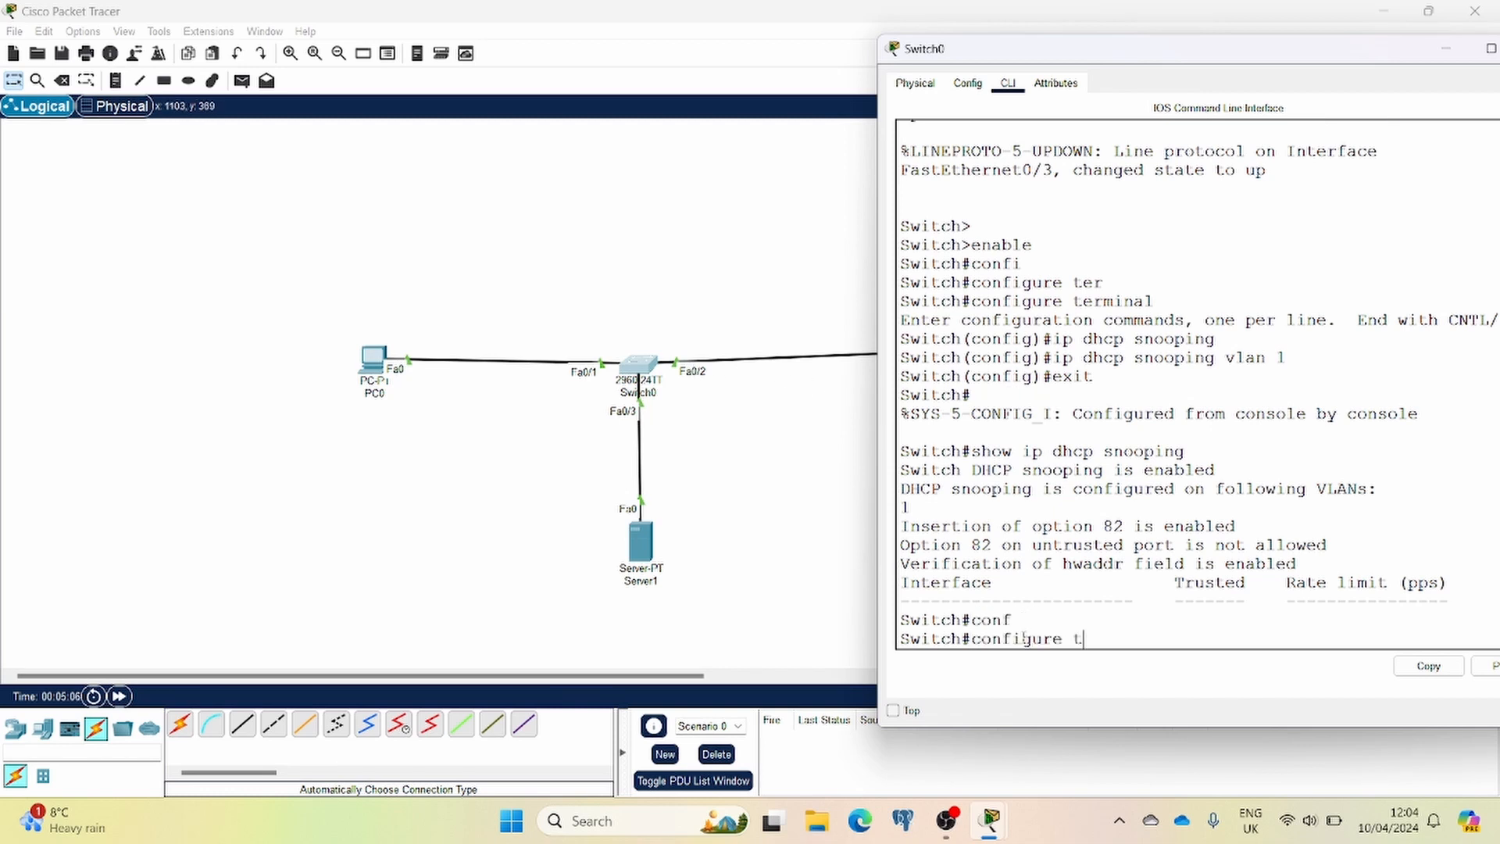
pyautogui.press('Tab')
pyautogui.press('Return')
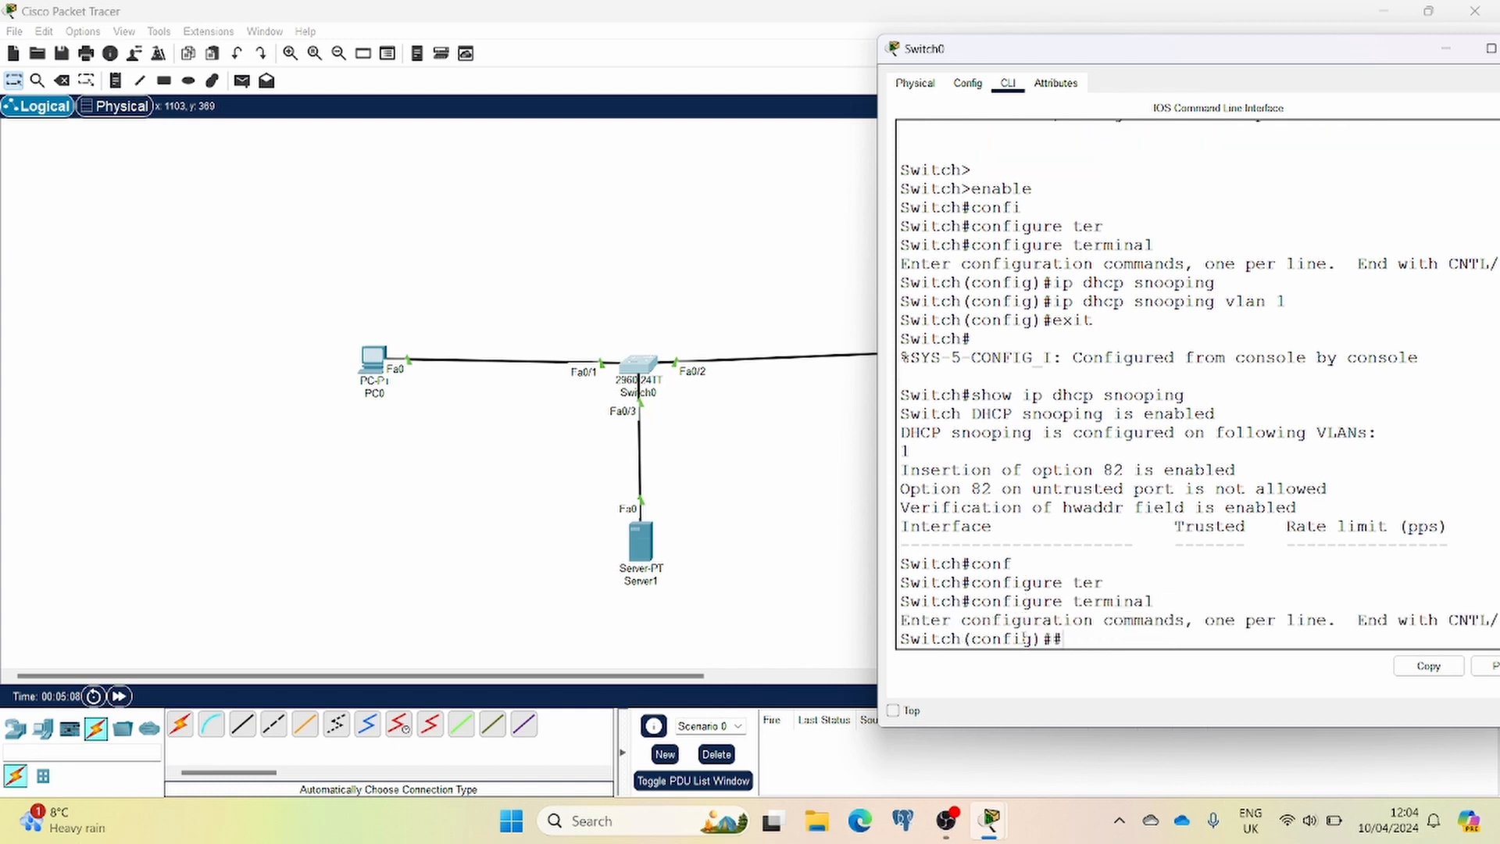
pyautogui.press('BackSpace')
pyautogui.write('interface fa0/2')
pyautogui.press('Return')
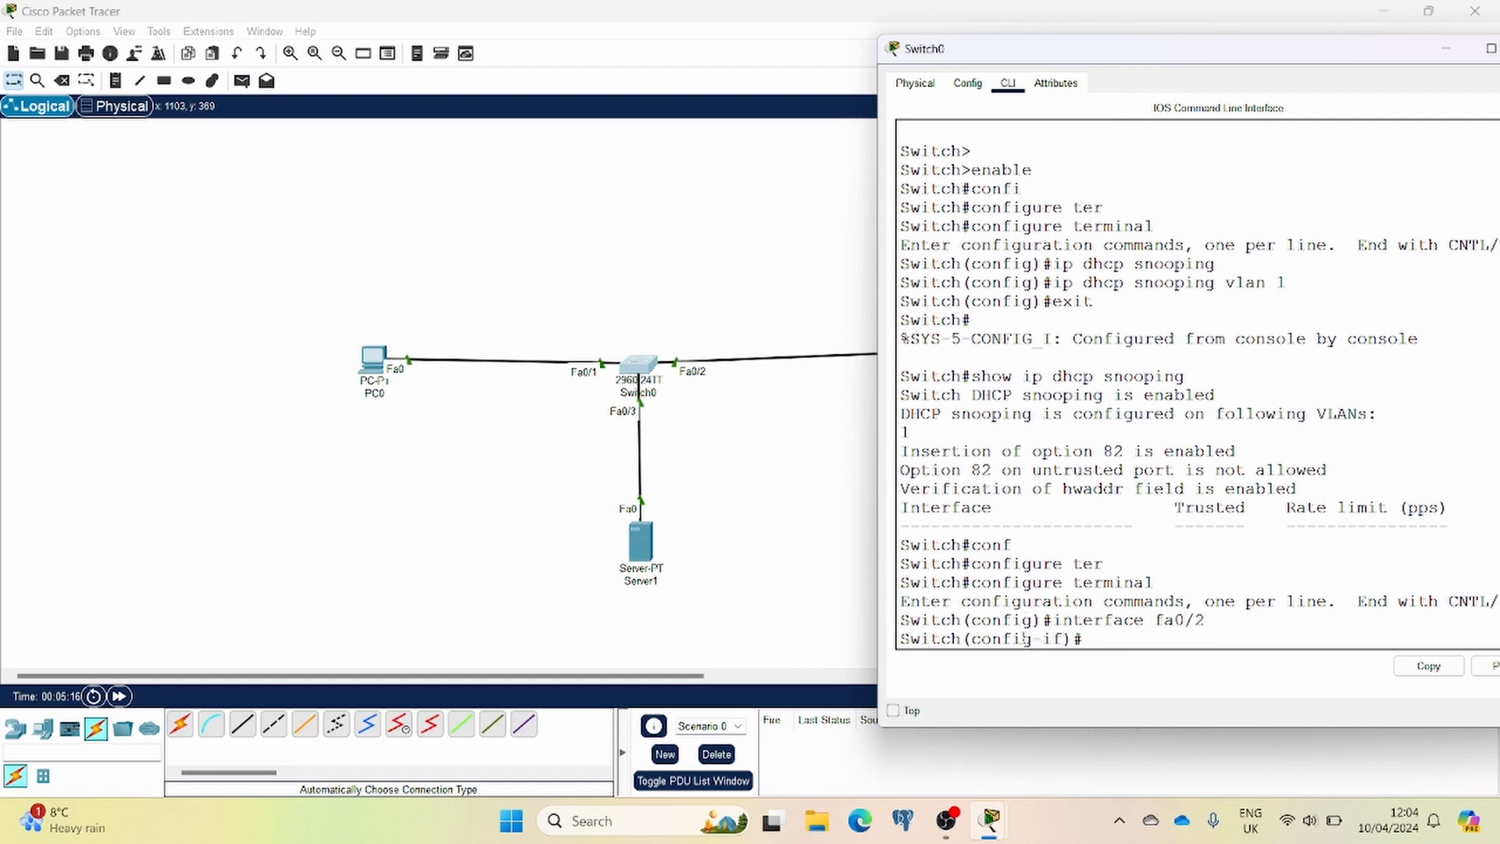
# Mark interface fa0/2 as a trusted DHCP port with ip dhcp snooping trust, and close the switch window.
pyautogui.write('ip dhcp trust')
pyautogui.press('Return')
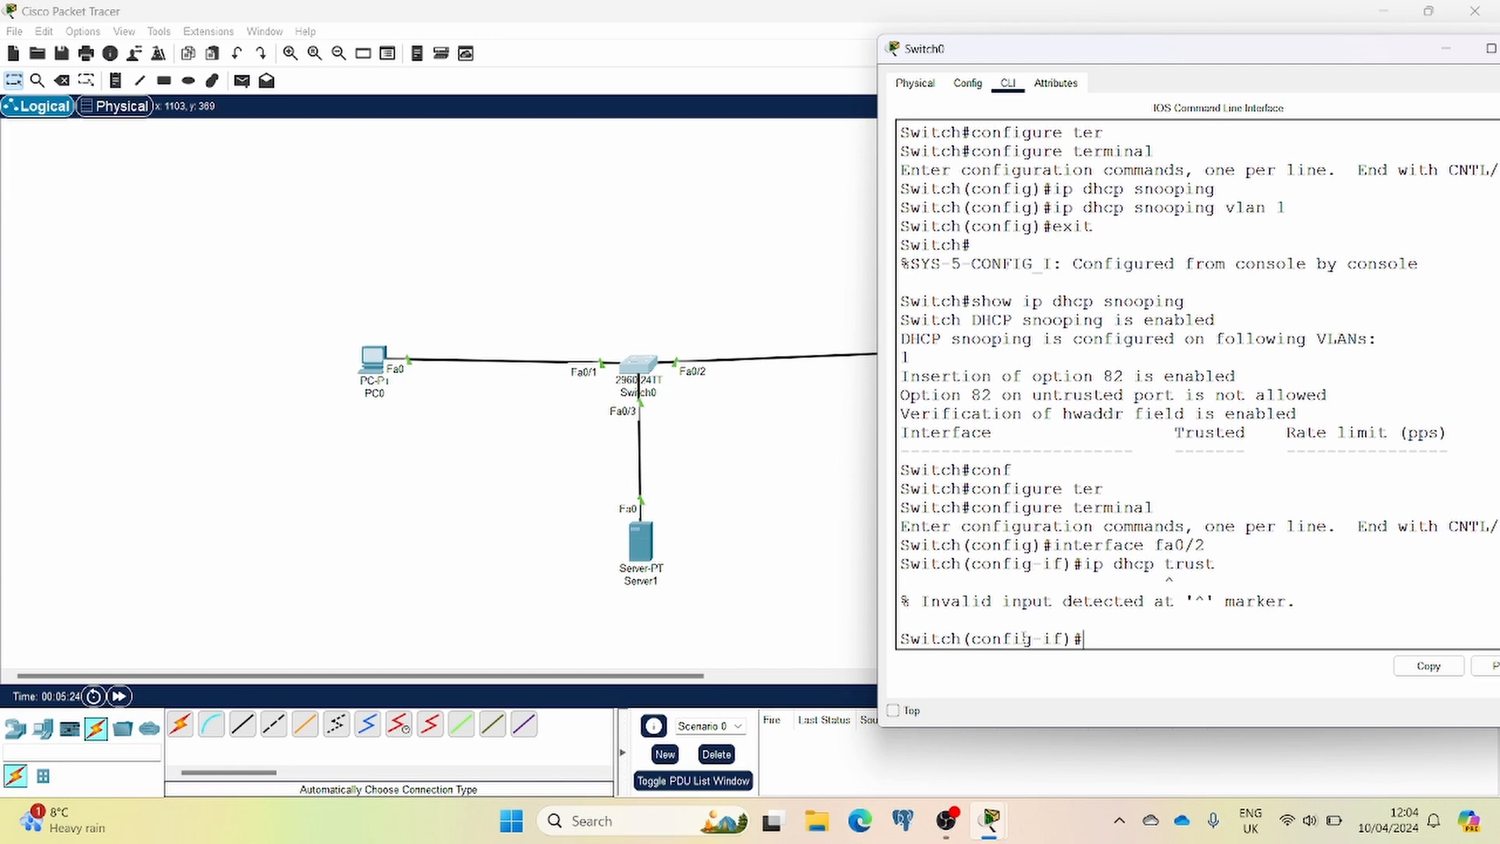
pyautogui.press('Up')
pyautogui.press('Left')
pyautogui.press('Left')
pyautogui.press('Left')
pyautogui.press('Left')
pyautogui.press('Left')
pyautogui.write('snoo')
pyautogui.write('ping')
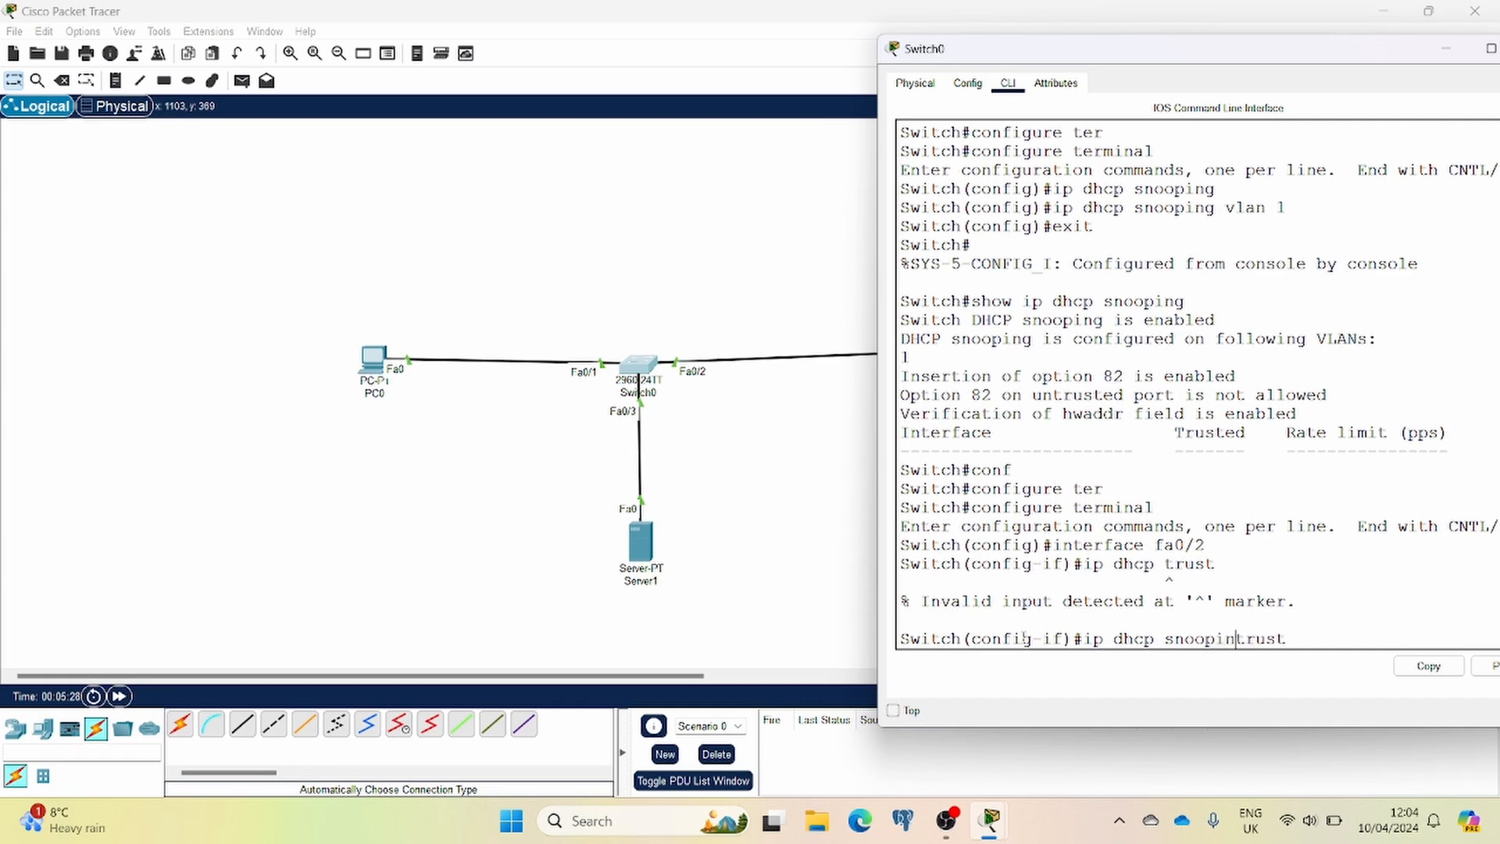
pyautogui.press('Return')
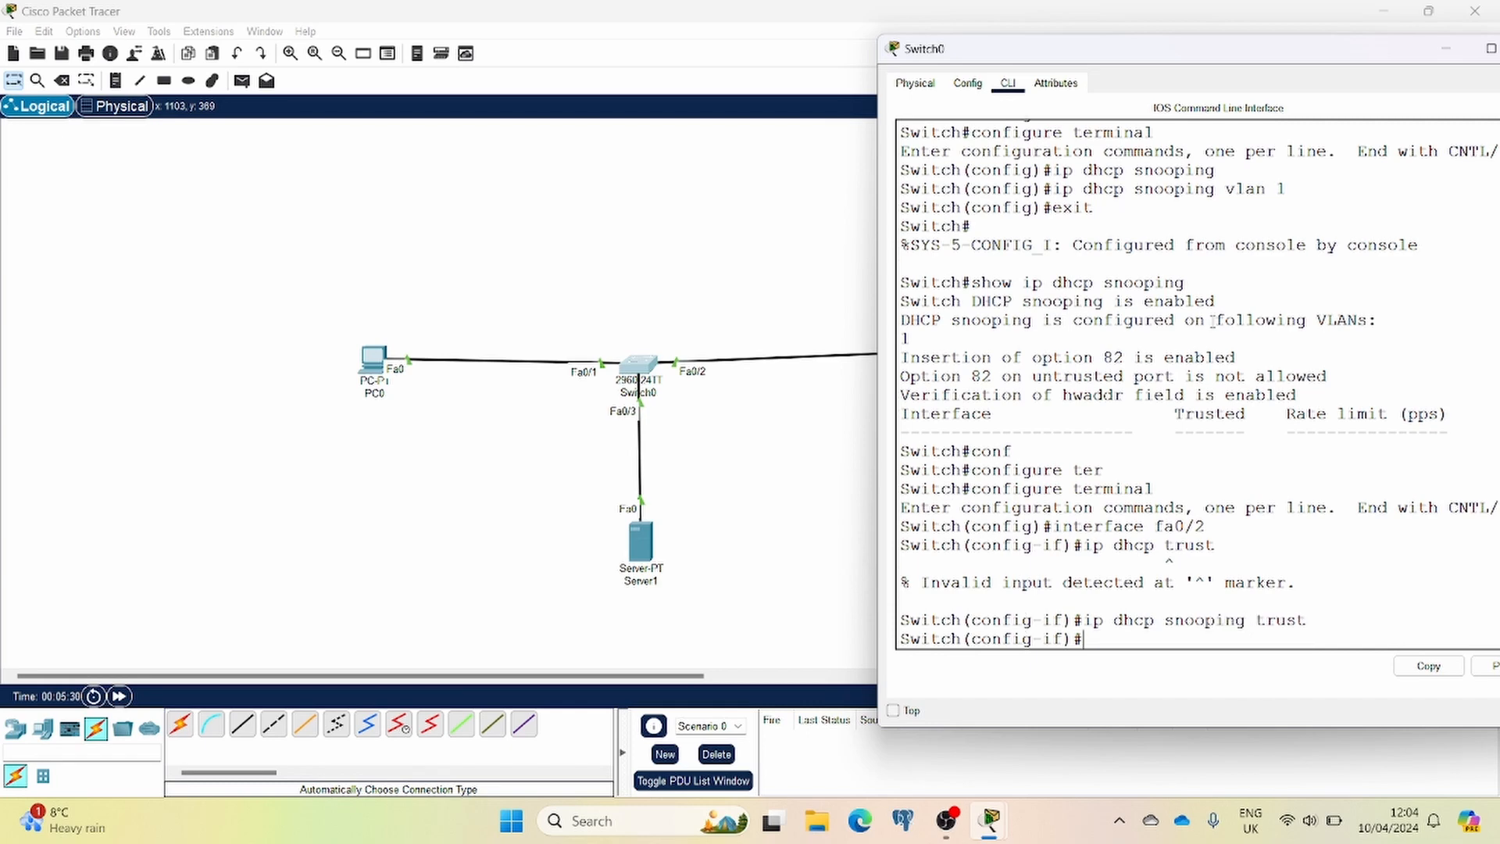
pyautogui.moveTo(1194, 56); pyautogui.dragTo(1059, 78)
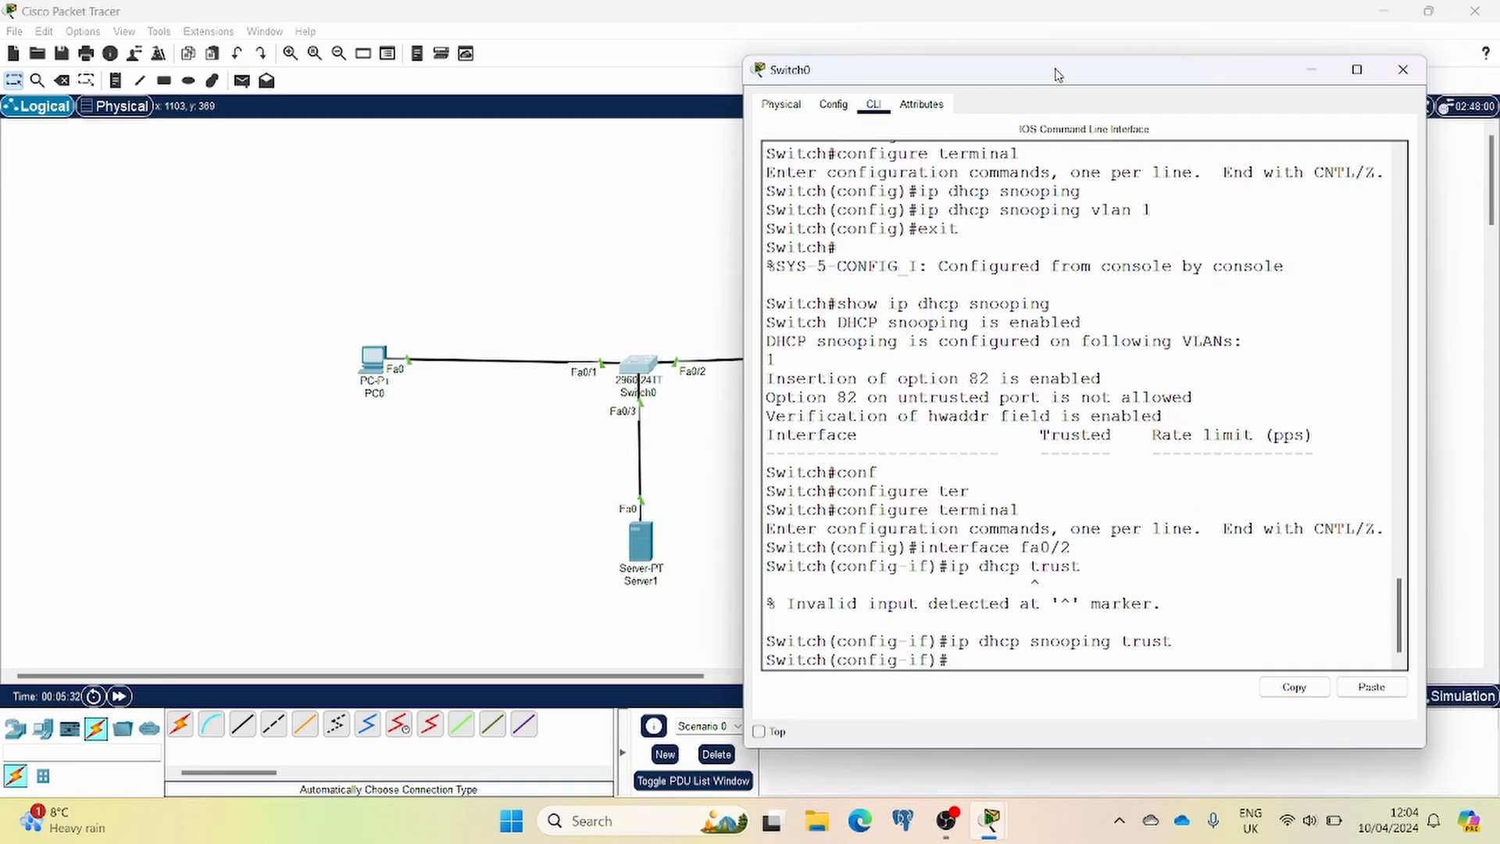
pyautogui.click(1404, 70)
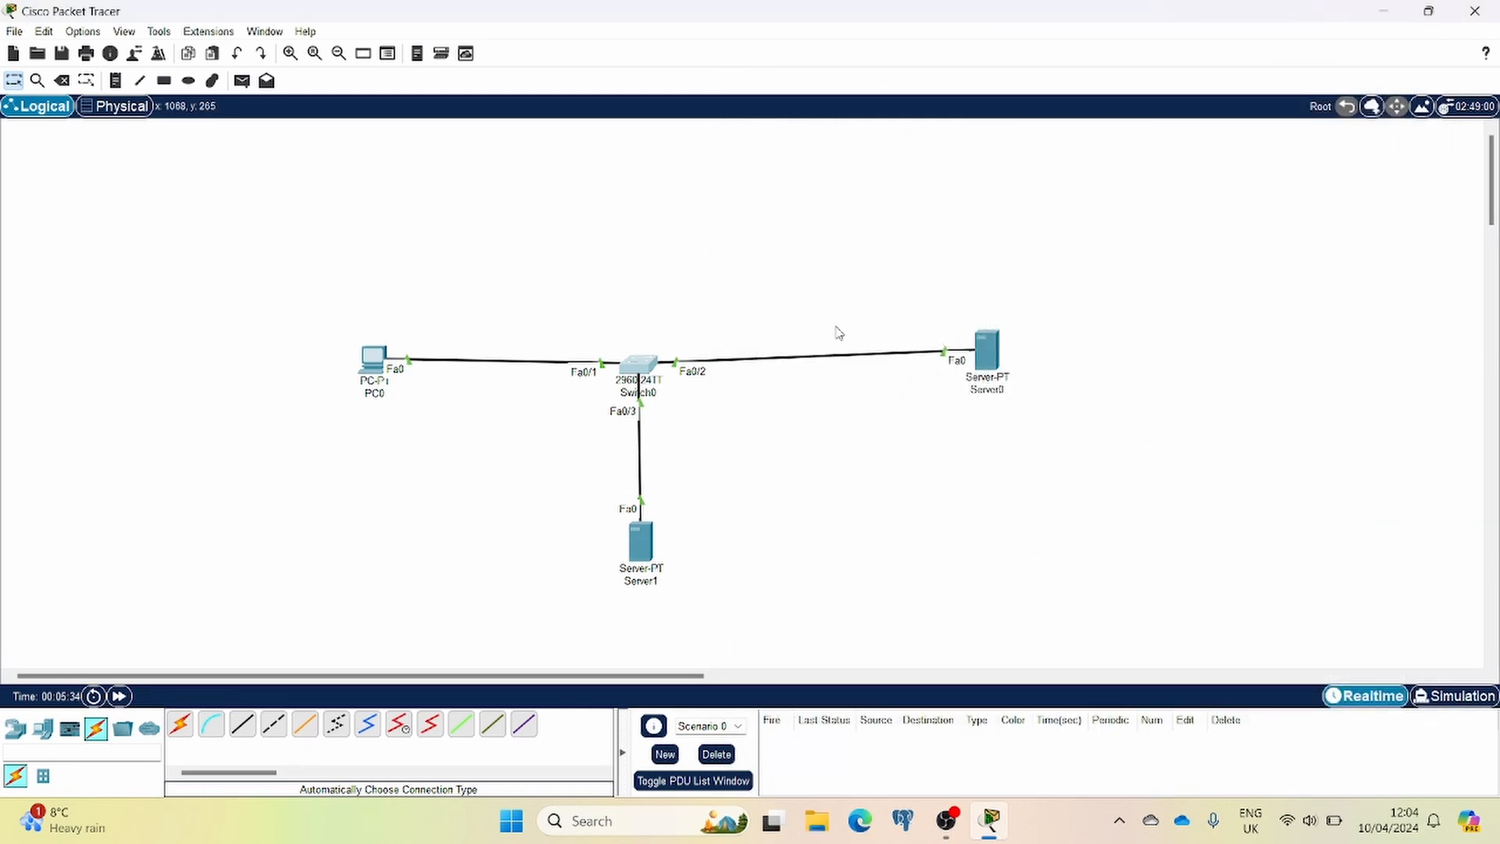
# Reopen Switch0's command line, exit to privileged mode and check the trusted interfaces with show ip dhcp snooping.
pyautogui.click(647, 368)
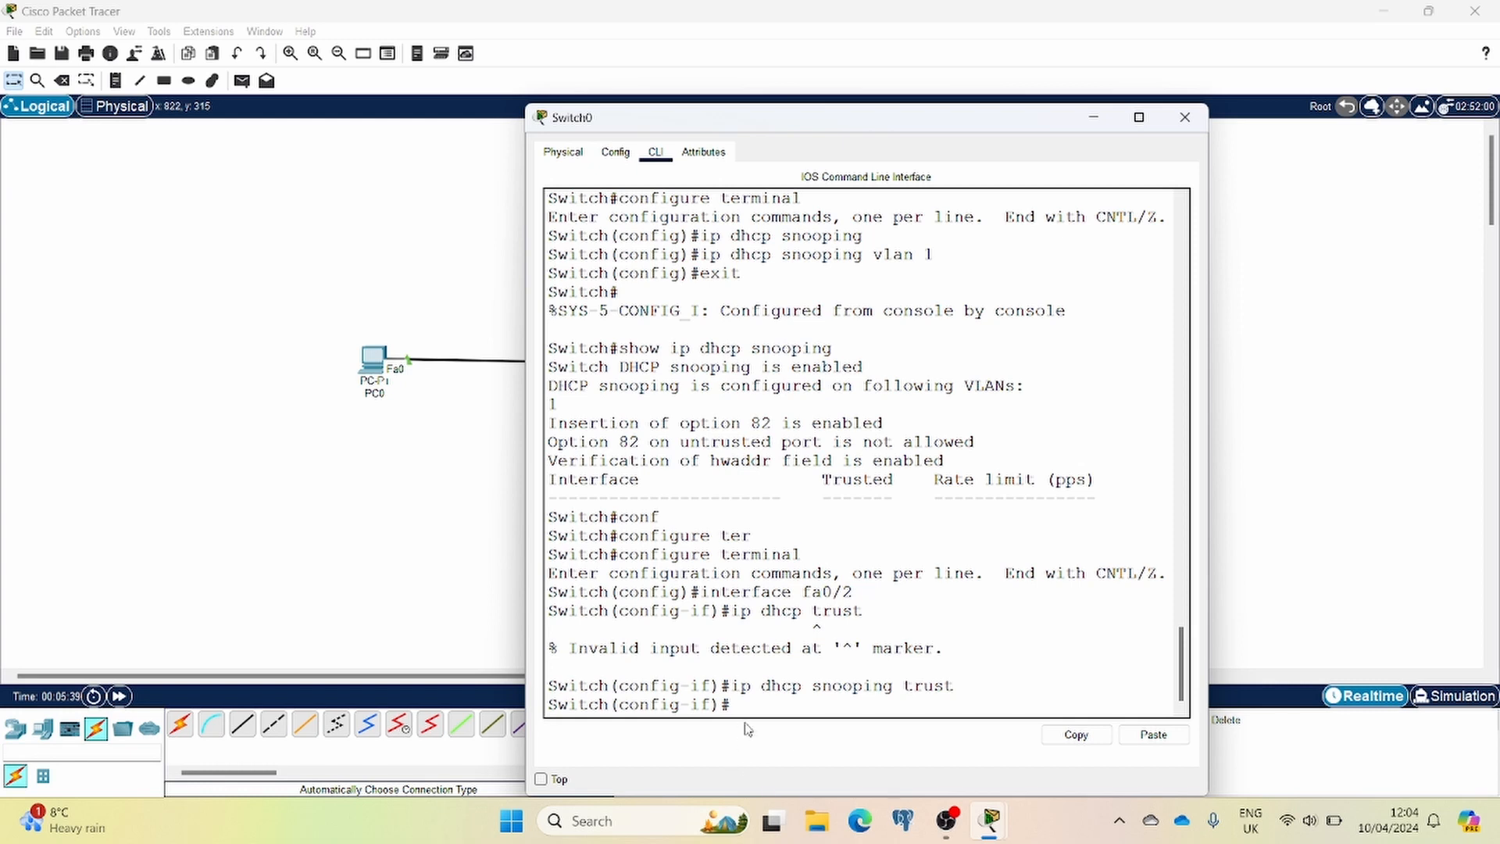
pyautogui.write('exit')
pyautogui.press('Return')
pyautogui.press('Return')
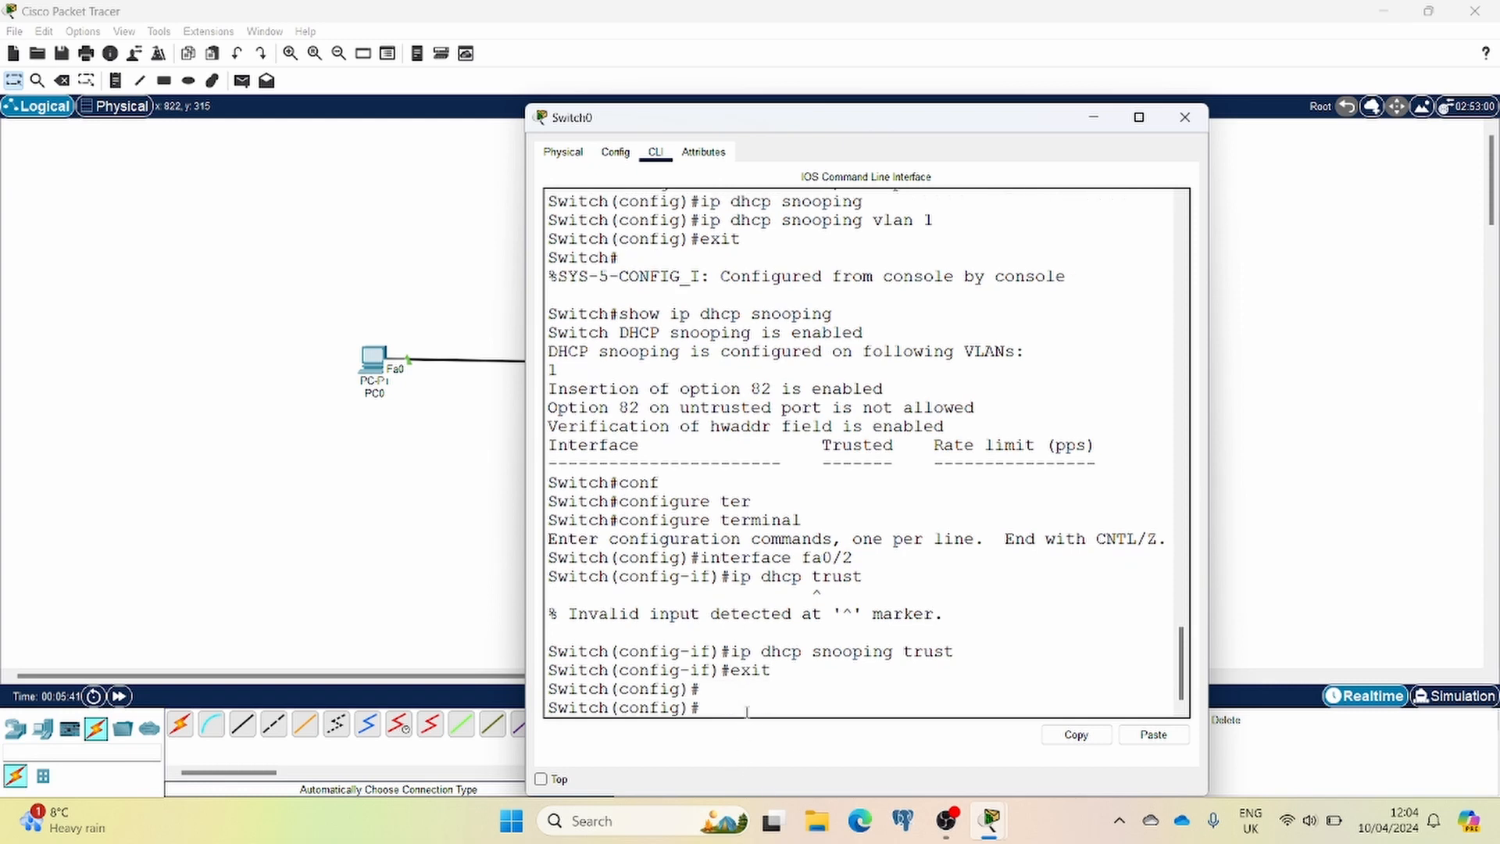
pyautogui.write('exit')
pyautogui.press('Return')
pyautogui.press('Return')
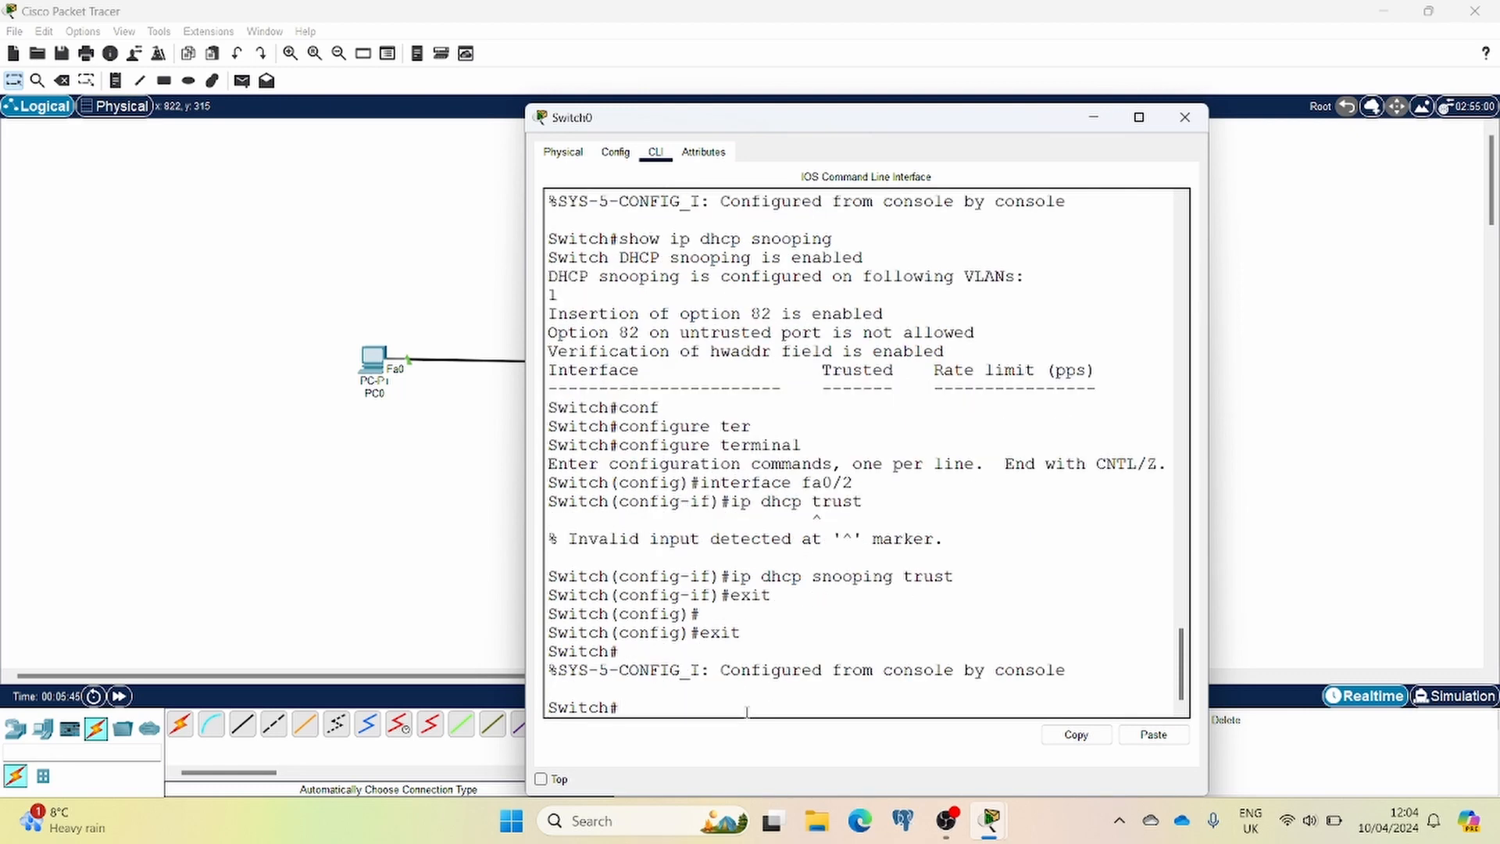
pyautogui.press('Up')
pyautogui.press('Up')
pyautogui.press('Up')
pyautogui.press('Up')
pyautogui.press('Return')
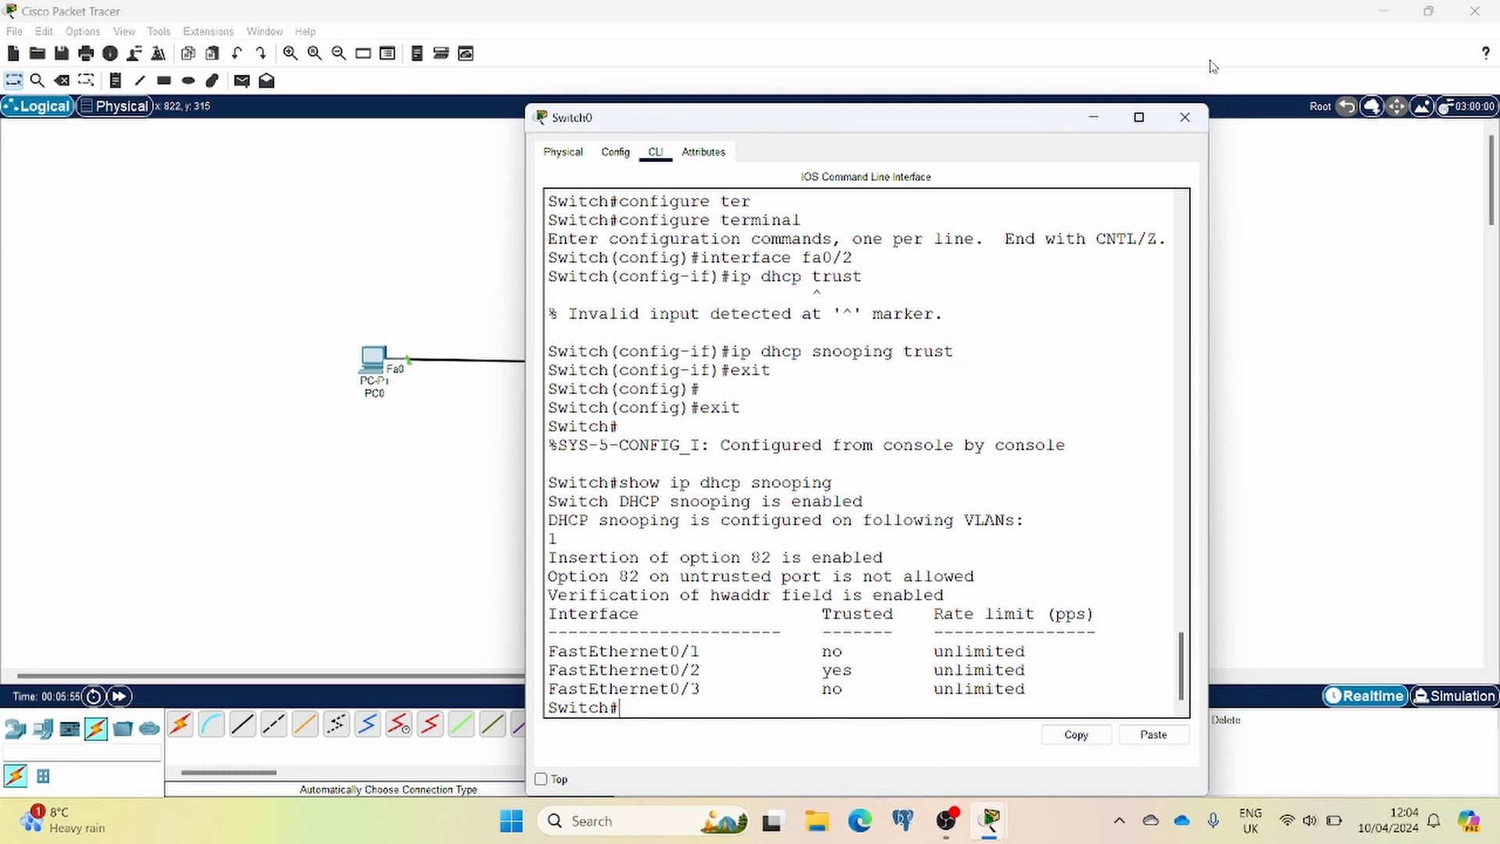
# Close the switch window and request a new DHCP lease on PC0 by toggling its IP configuration to Static and back.
pyautogui.click(1185, 117)
pyautogui.click(373, 358)
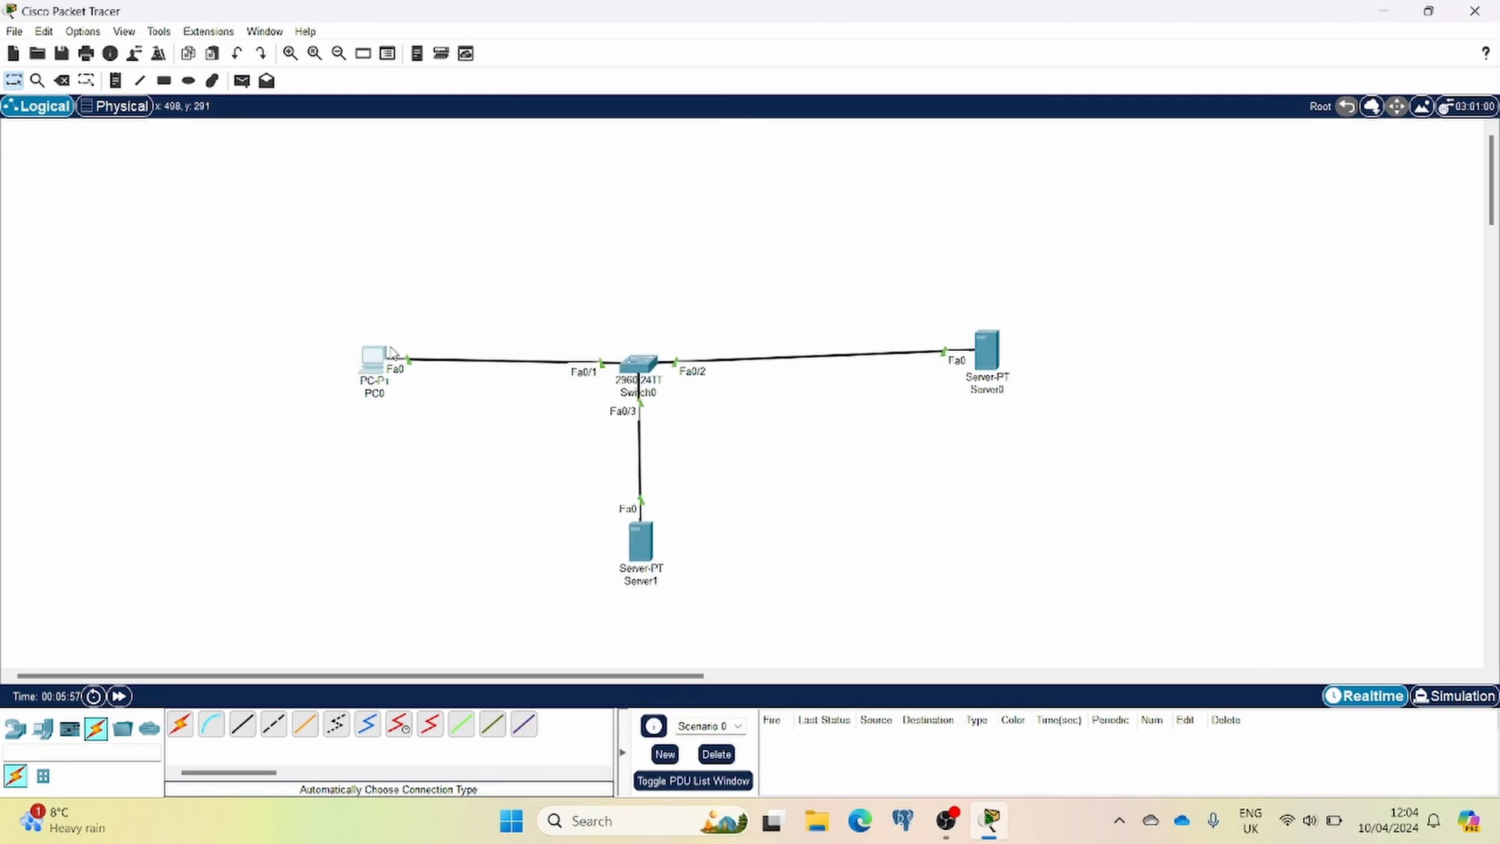
pyautogui.click(617, 227)
pyautogui.click(770, 244)
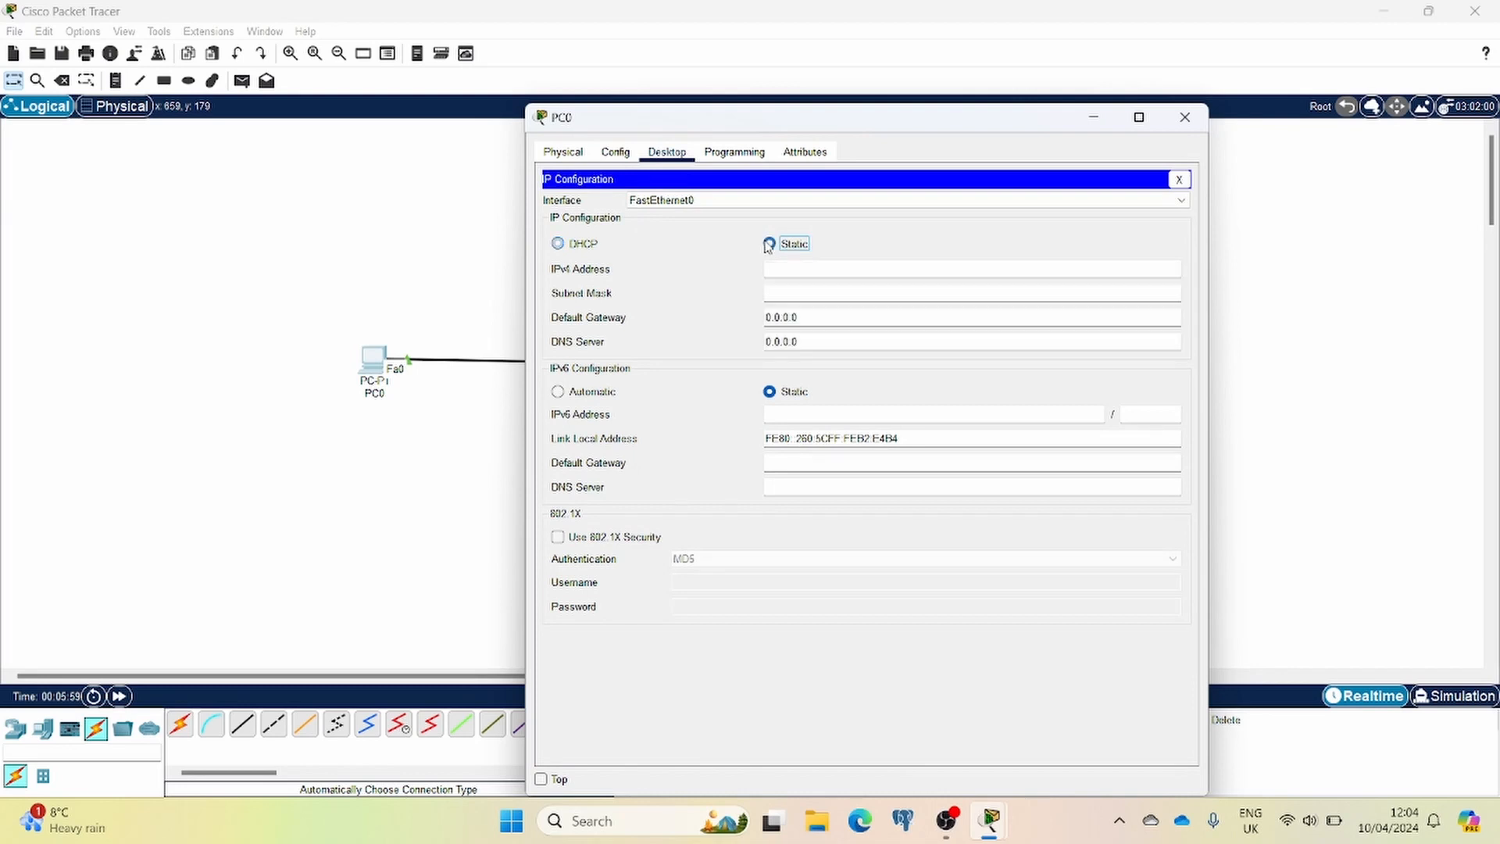
pyautogui.click(558, 244)
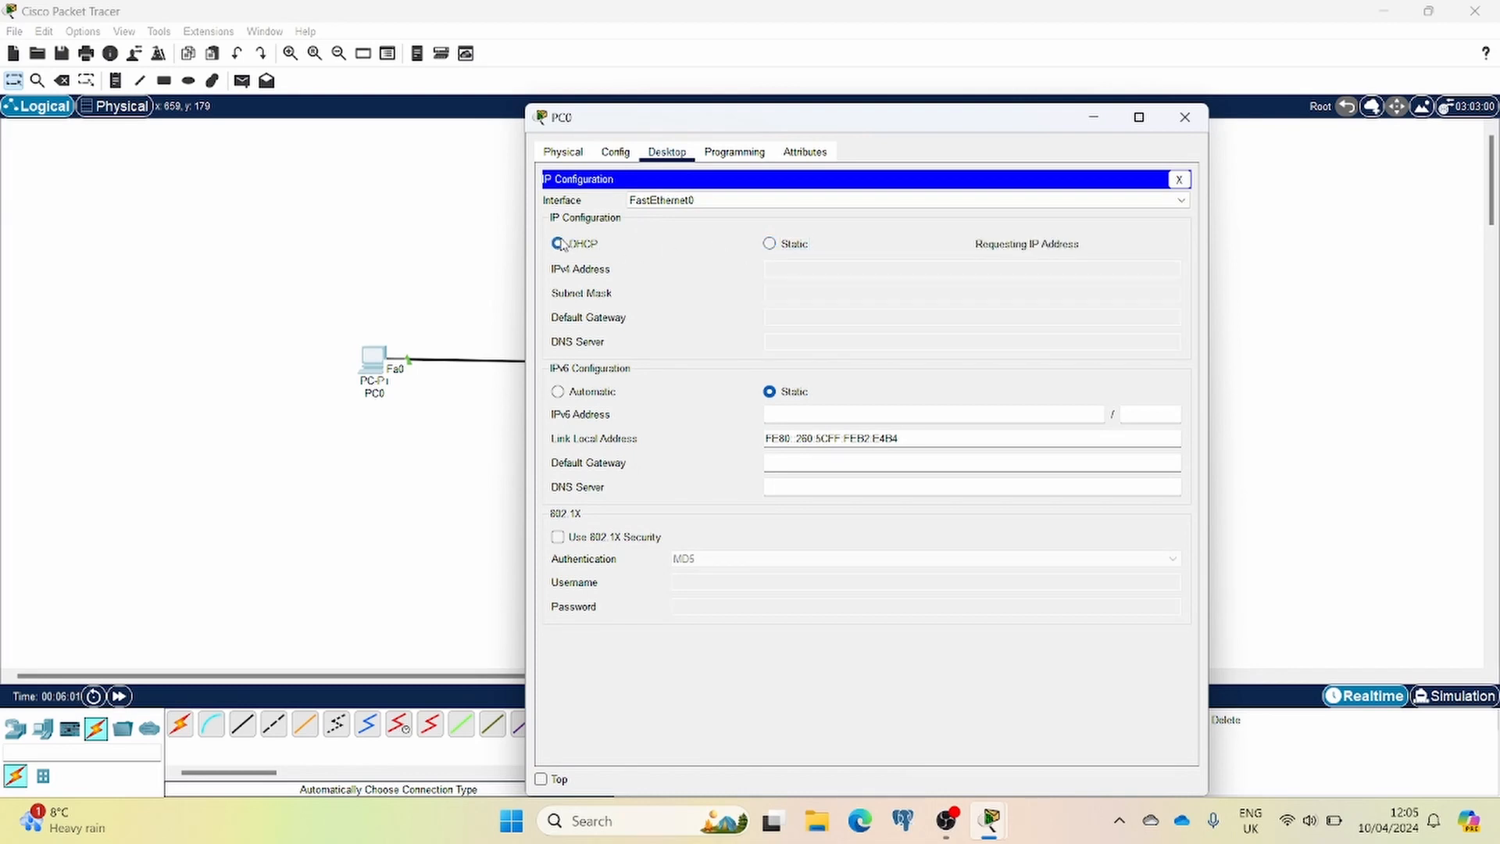